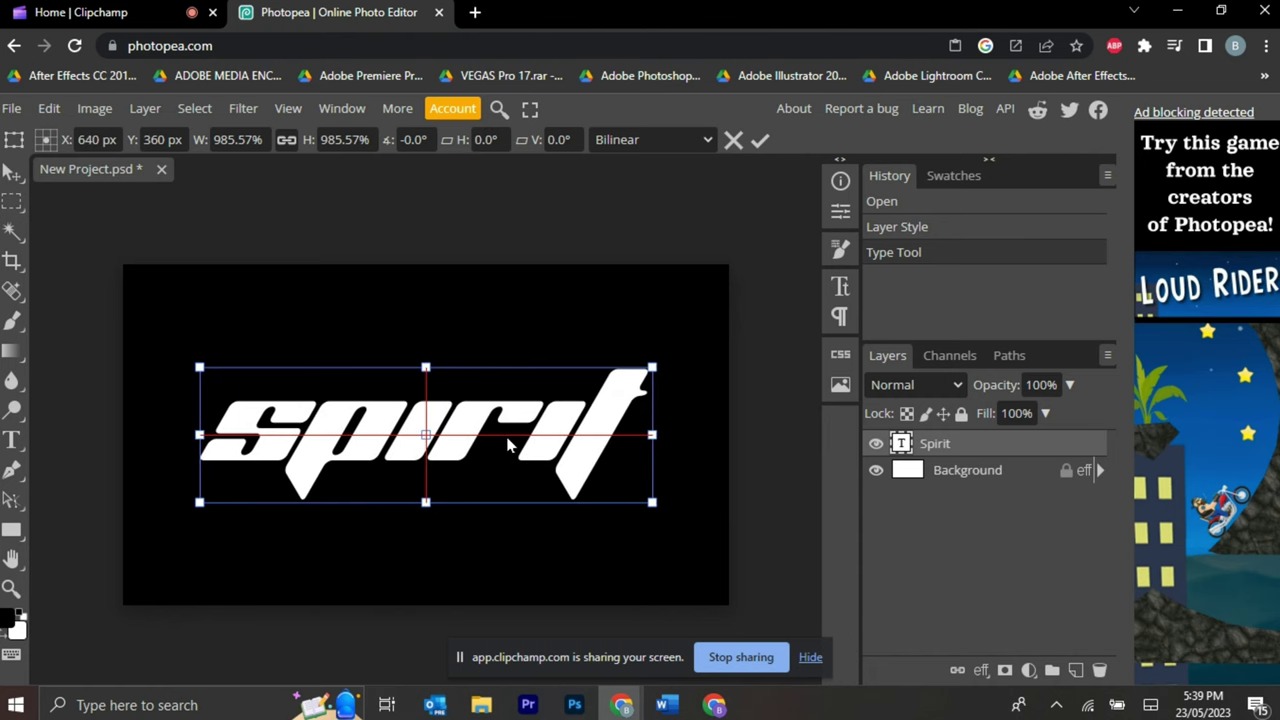
- Apply the pending transform and change the font of the Spirit text to Ancient
key("Return")
double_click(507, 444)
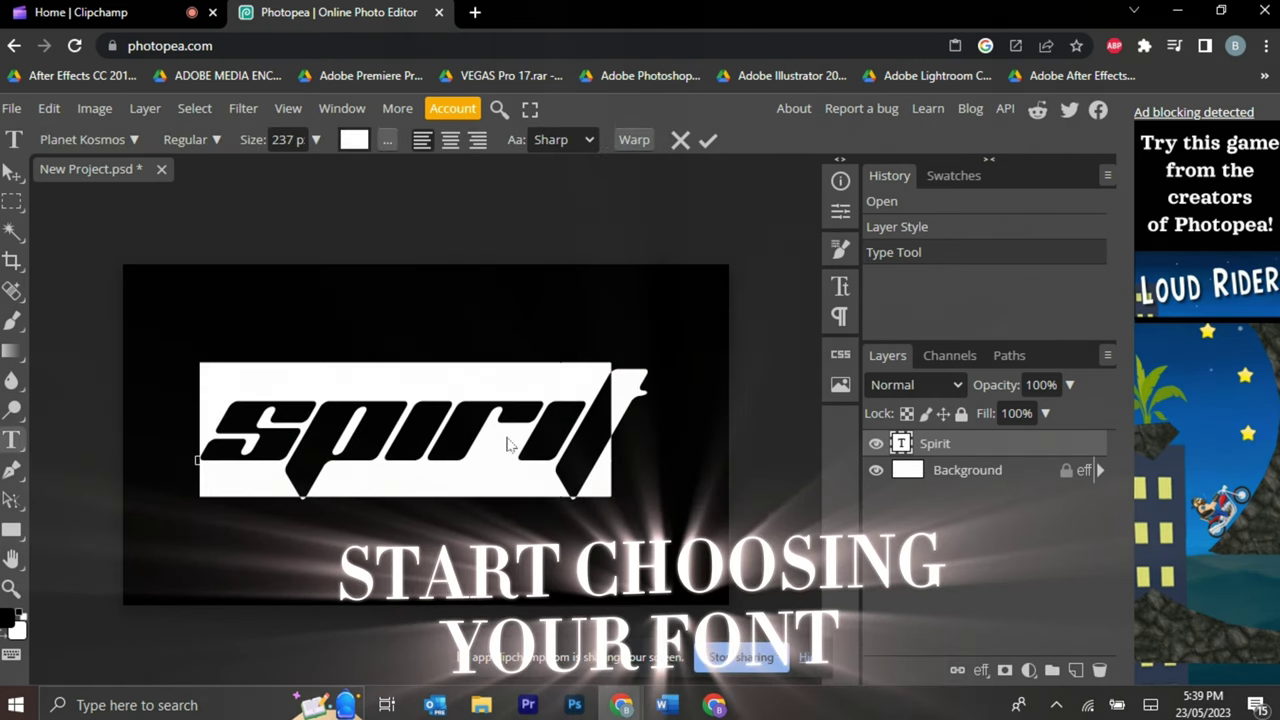
left_click(95, 142)
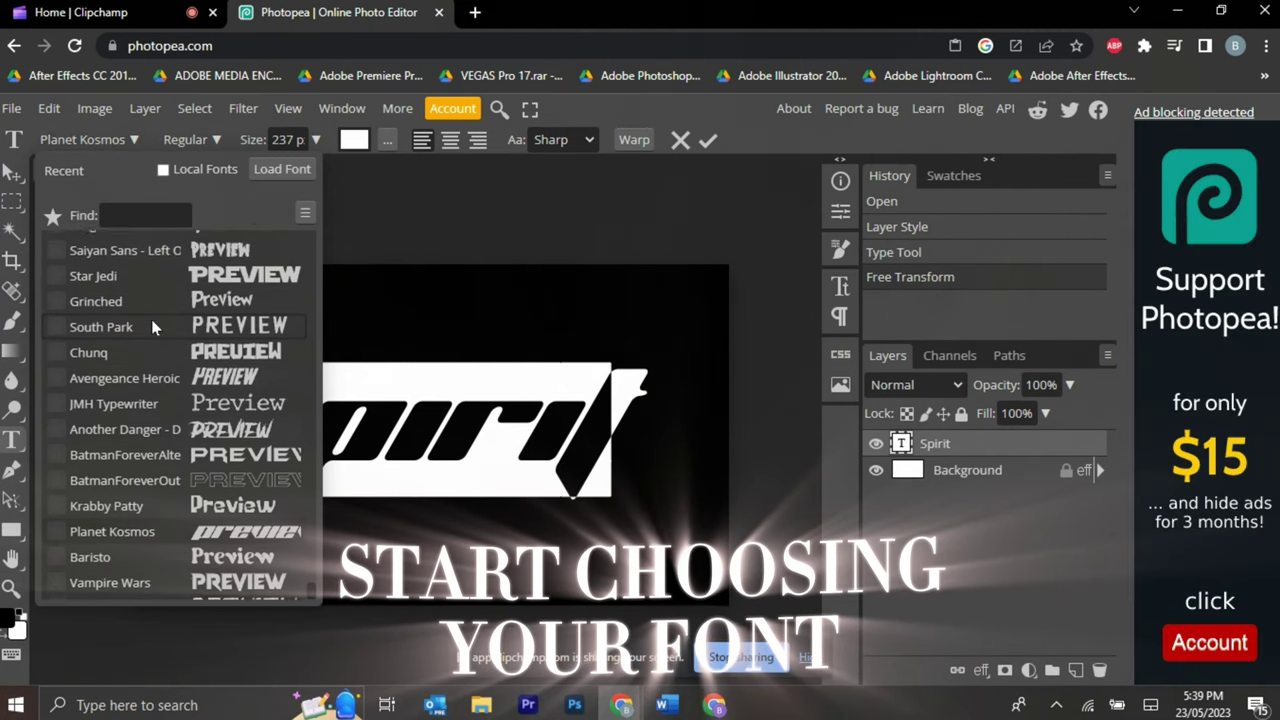
scroll(152, 327, "up", 3)
scroll(151, 319, "up", 1)
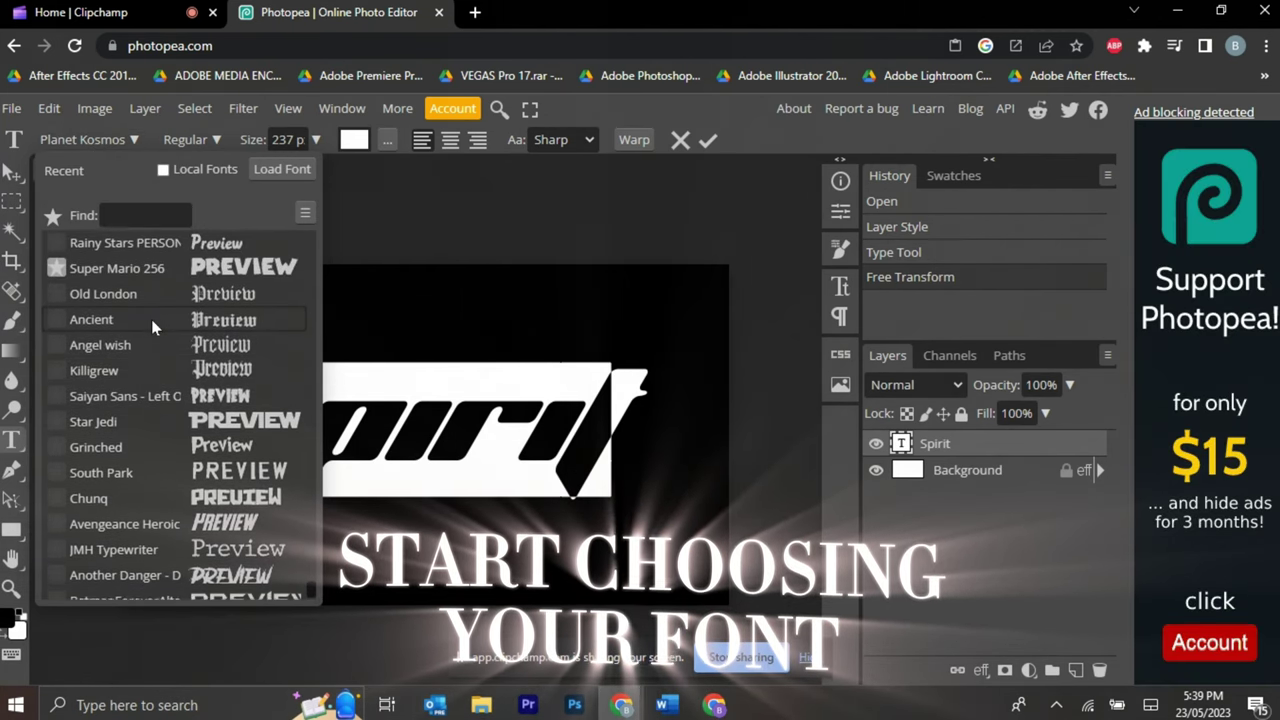
left_click(151, 319)
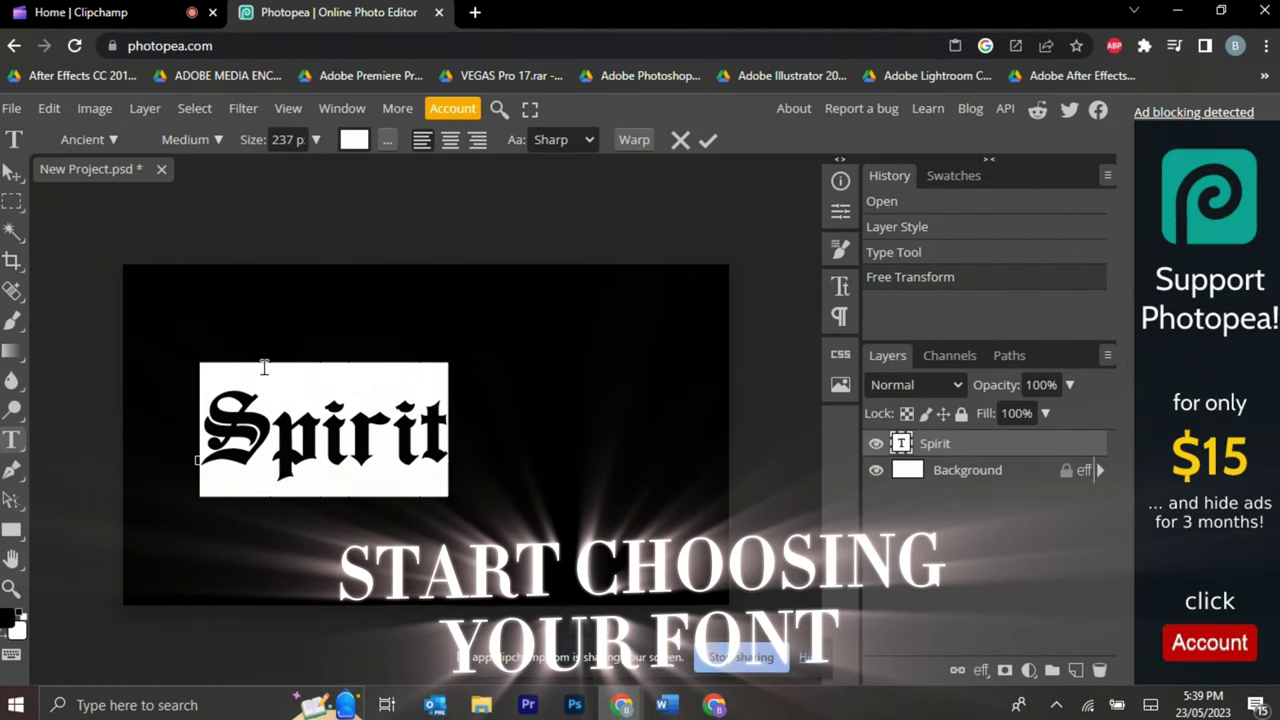
- Scale the Spirit text up to about 172% with Free Transform and center it on the canvas at X 640, Y 360 px
left_click(49, 109)
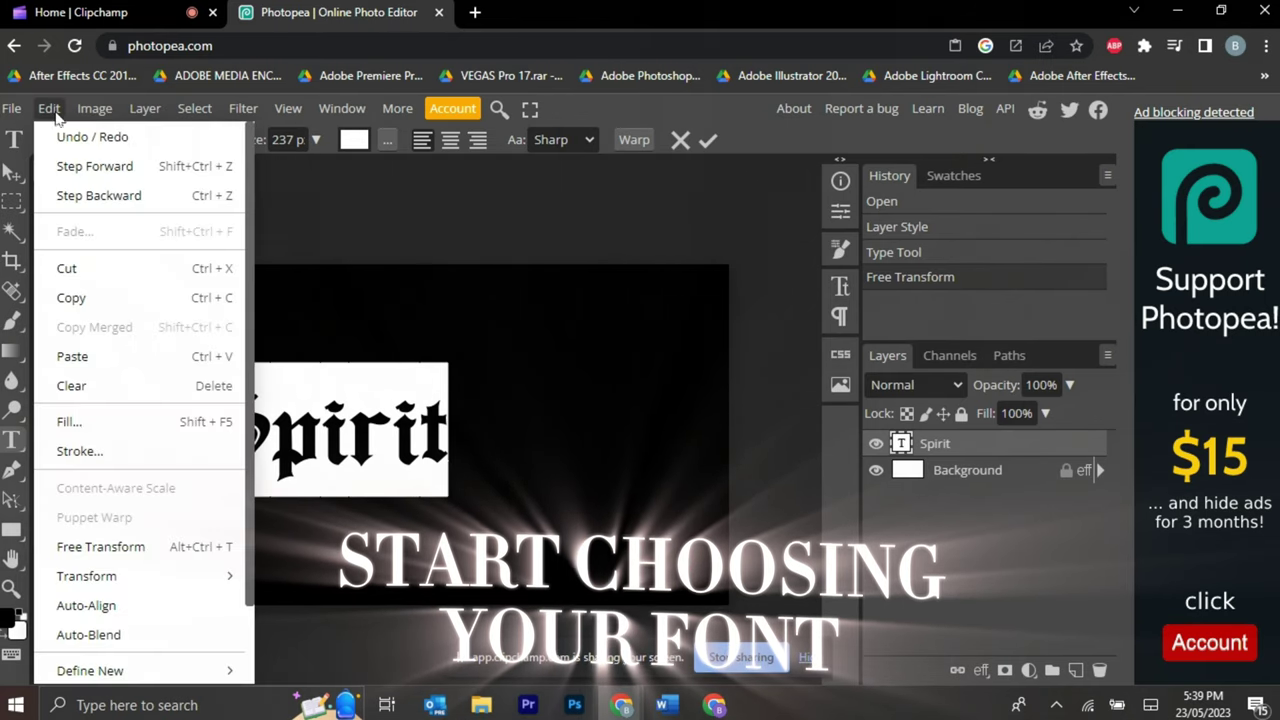
left_click(104, 546)
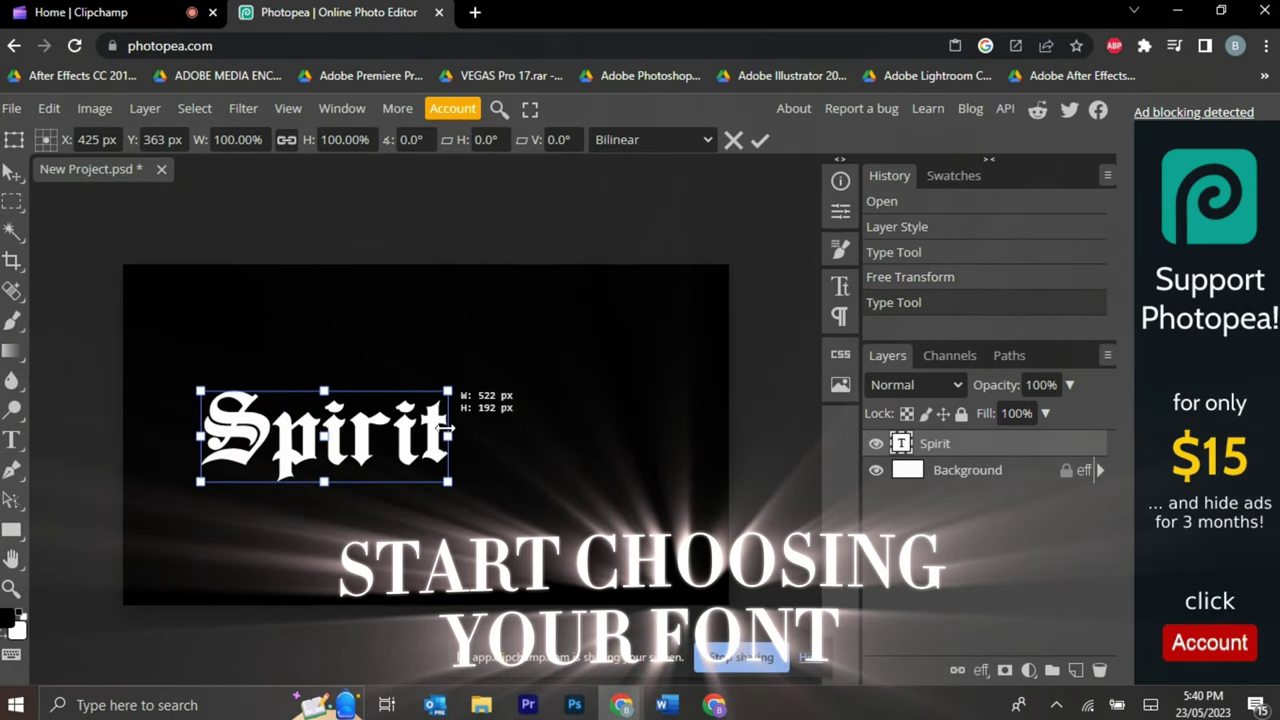
left_click_drag(449, 430, 625, 437)
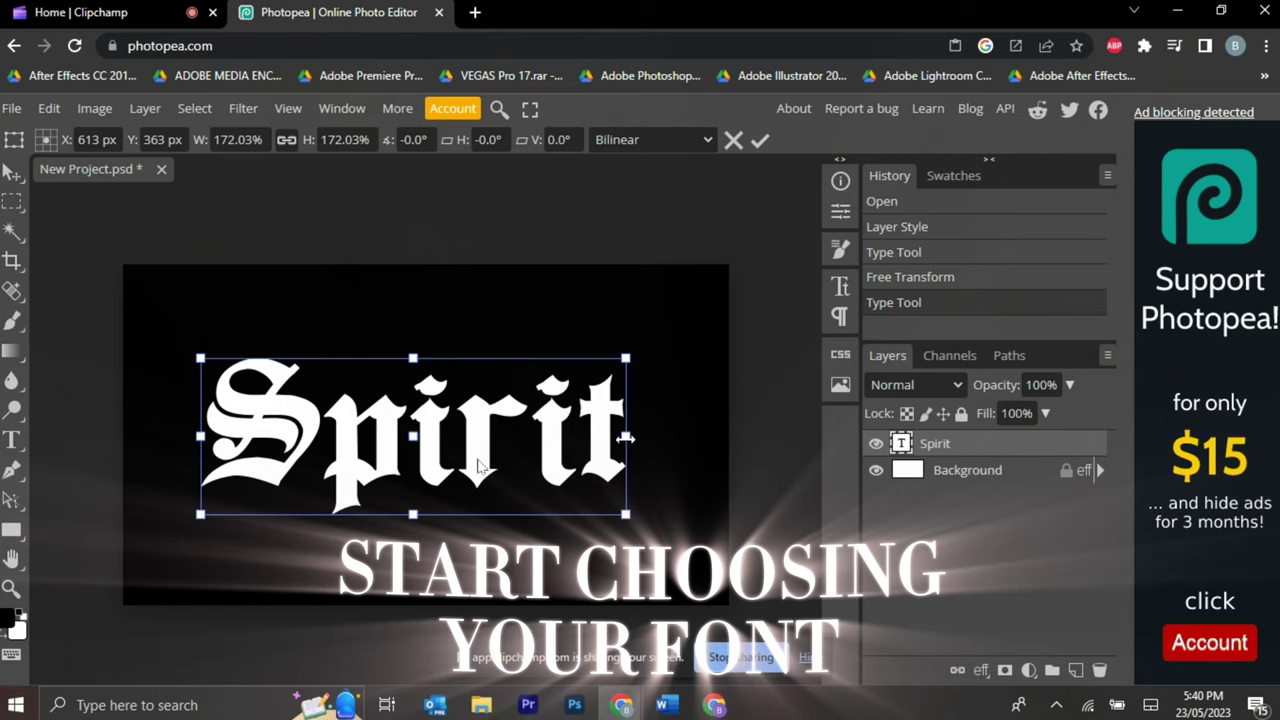
left_click_drag(478, 465, 491, 463)
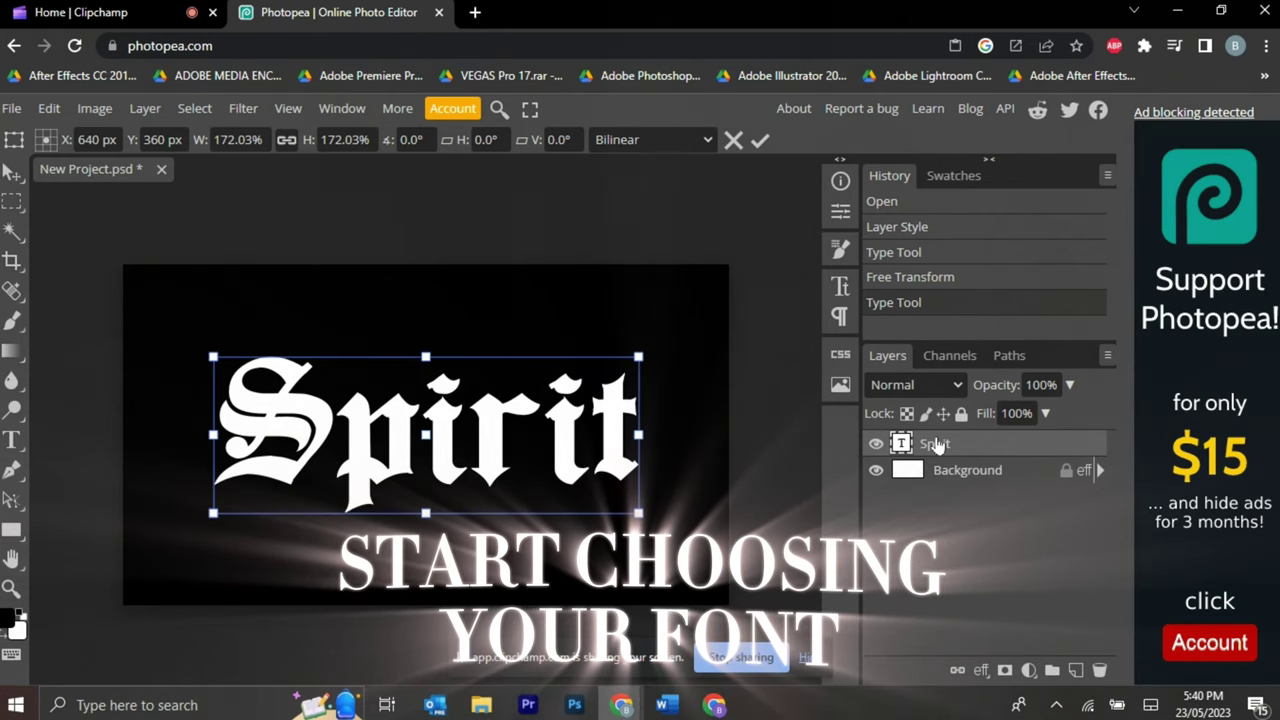
key("Return")
- Warp the Spirit text with the Arch style and a 4% horizontal bend
key("t")
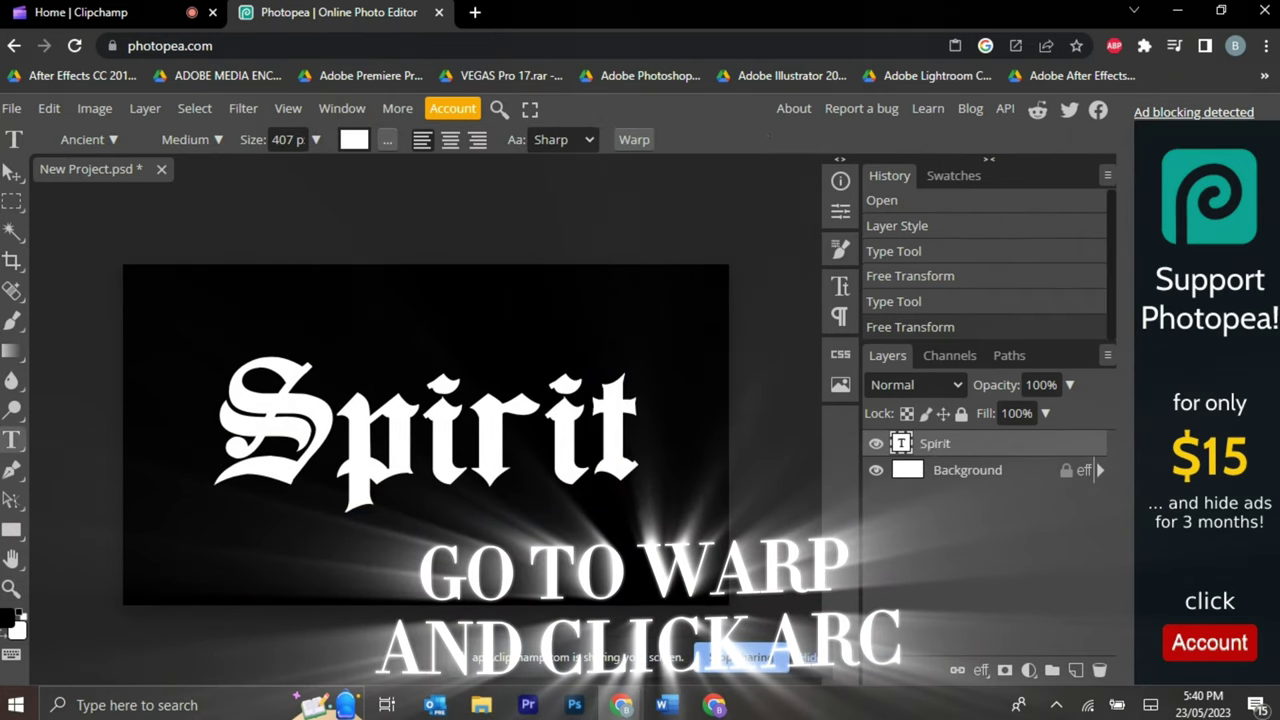
left_click(630, 140)
left_click_drag(368, 251, 905, 180)
left_click(790, 222)
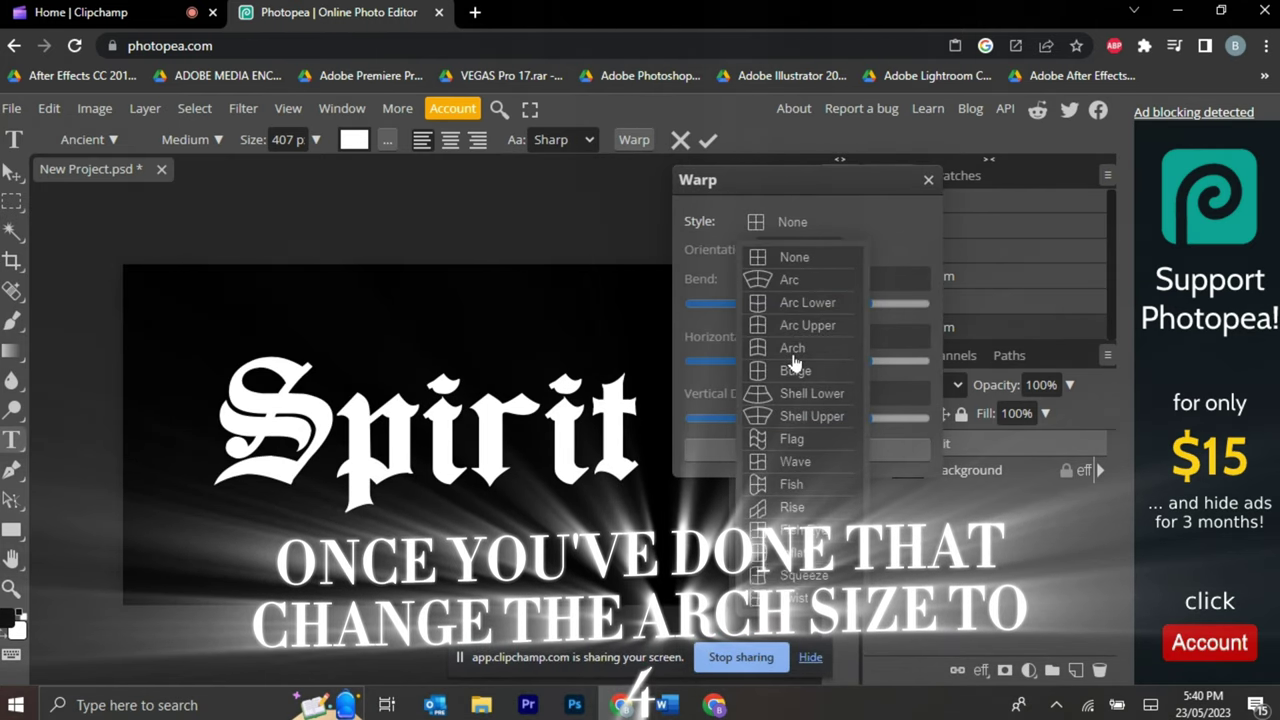
left_click(792, 348)
mouse_move(807, 304)
left_mouse_down()
mouse_move(829, 304)
mouse_move(812, 309)
left_mouse_up()
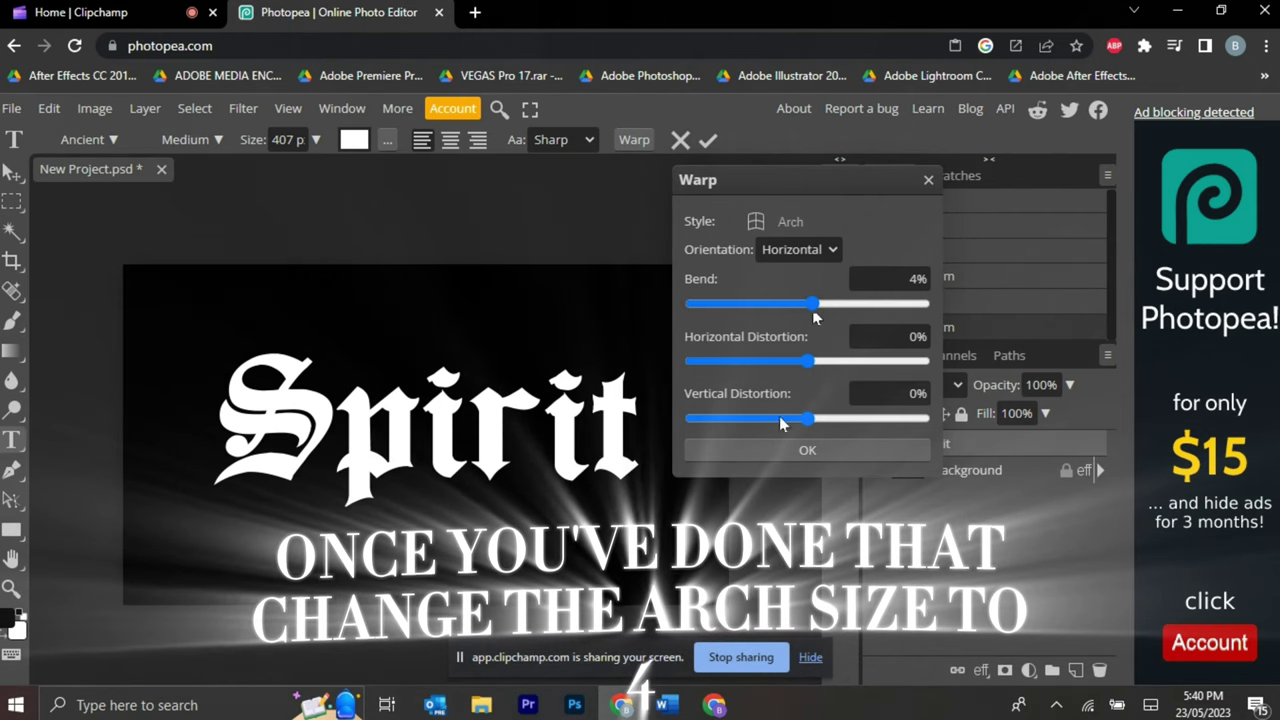
left_click(779, 448)
- Duplicate the Spirit text layer and place the copy beneath the original
right_click(963, 446)
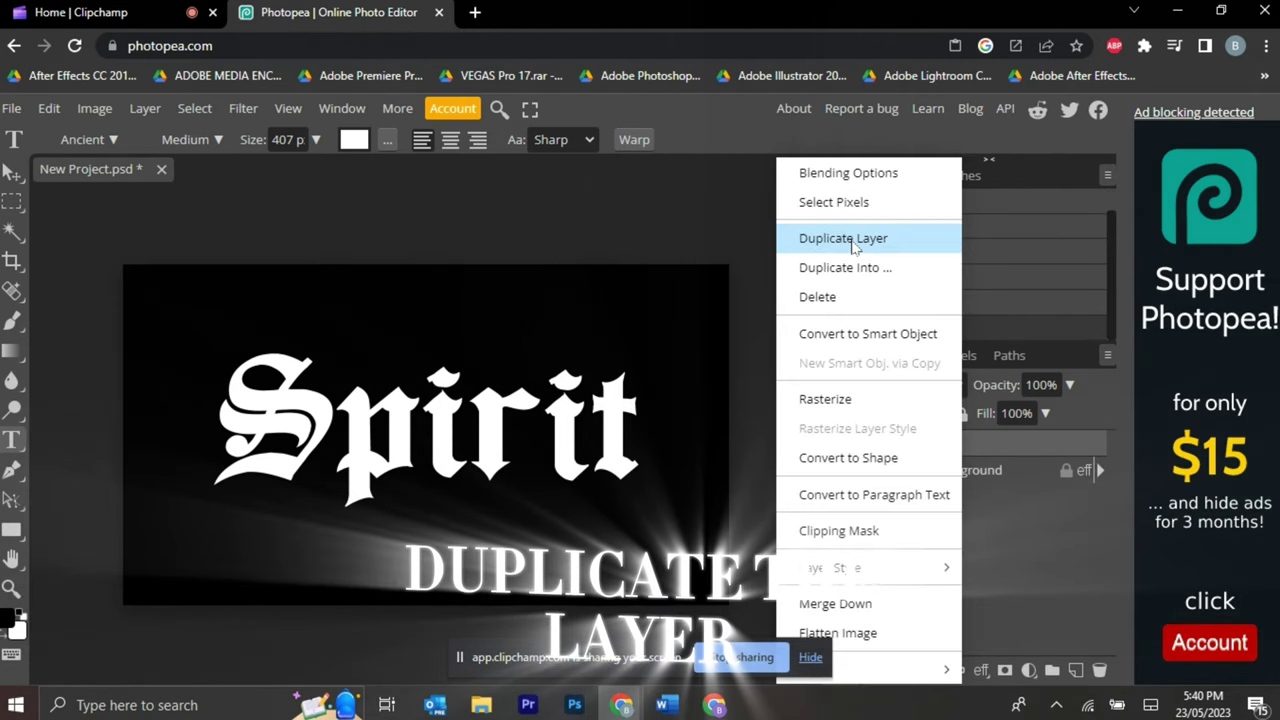
left_click(853, 245)
left_click_drag(953, 446, 1008, 484)
- Add a Gradient Overlay to the top Spirit layer through its blending options
right_click(945, 442)
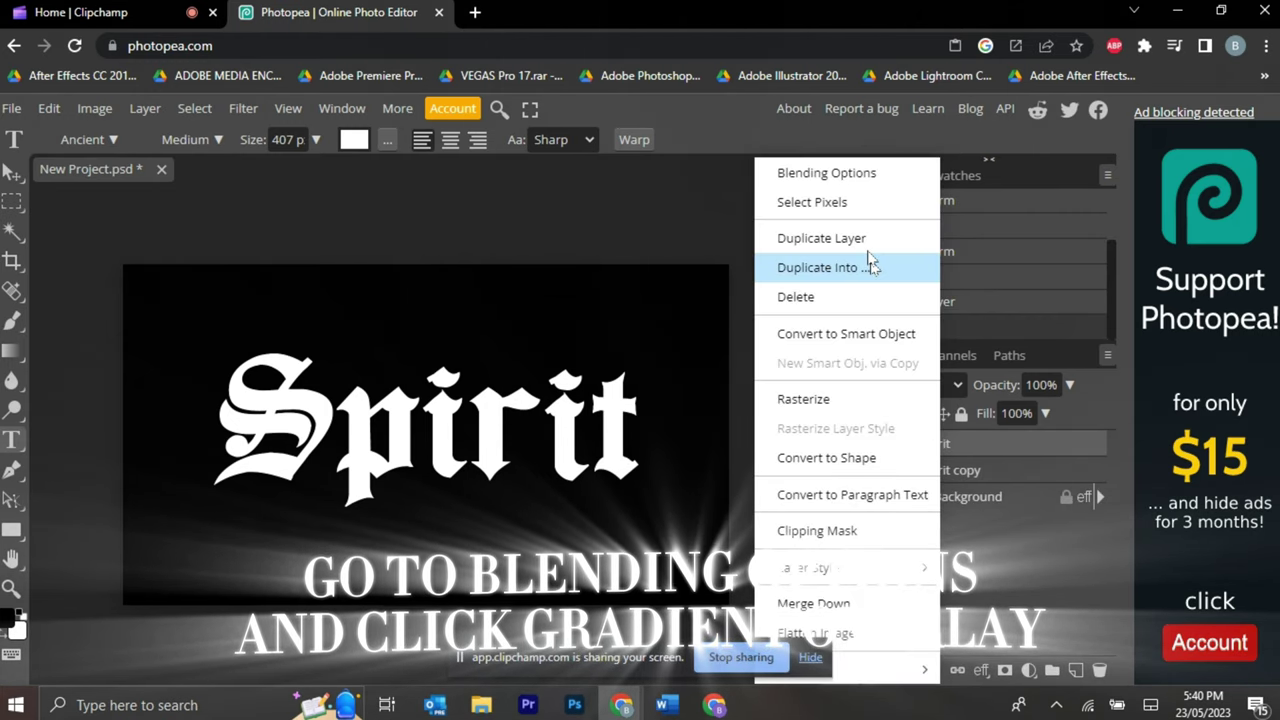
left_click(826, 173)
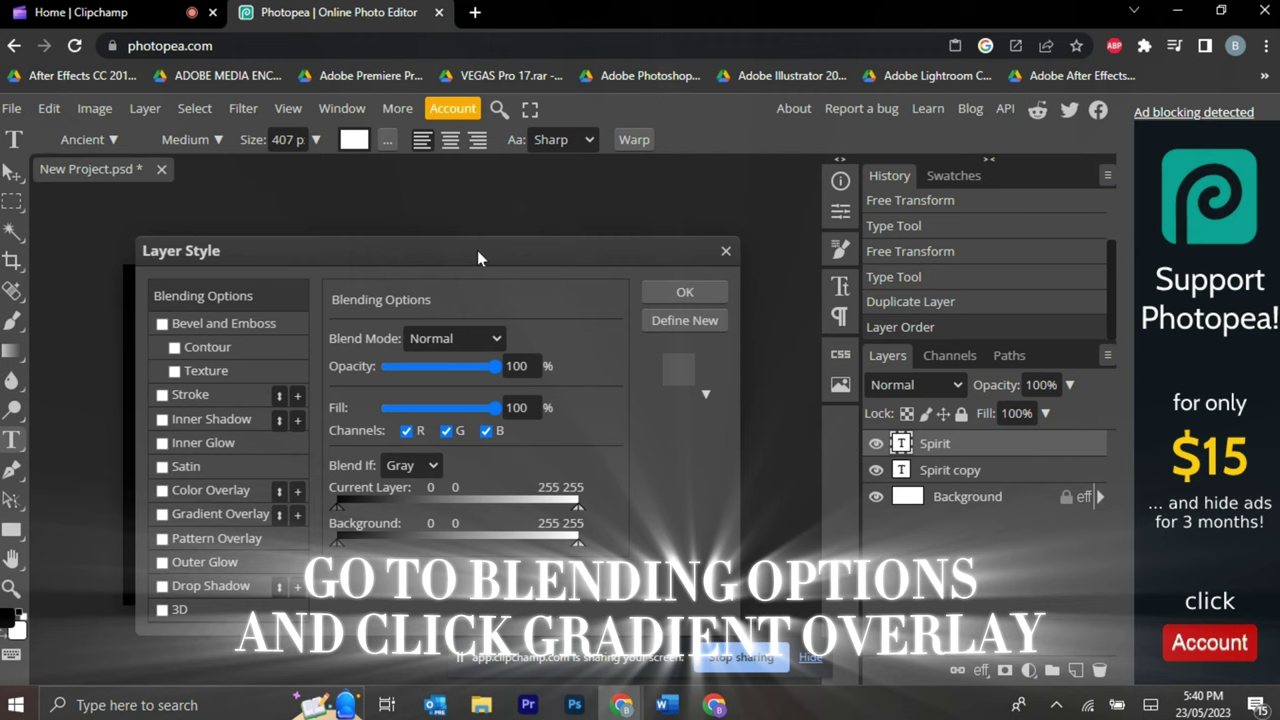
left_click_drag(477, 258, 798, 154)
left_click(546, 410)
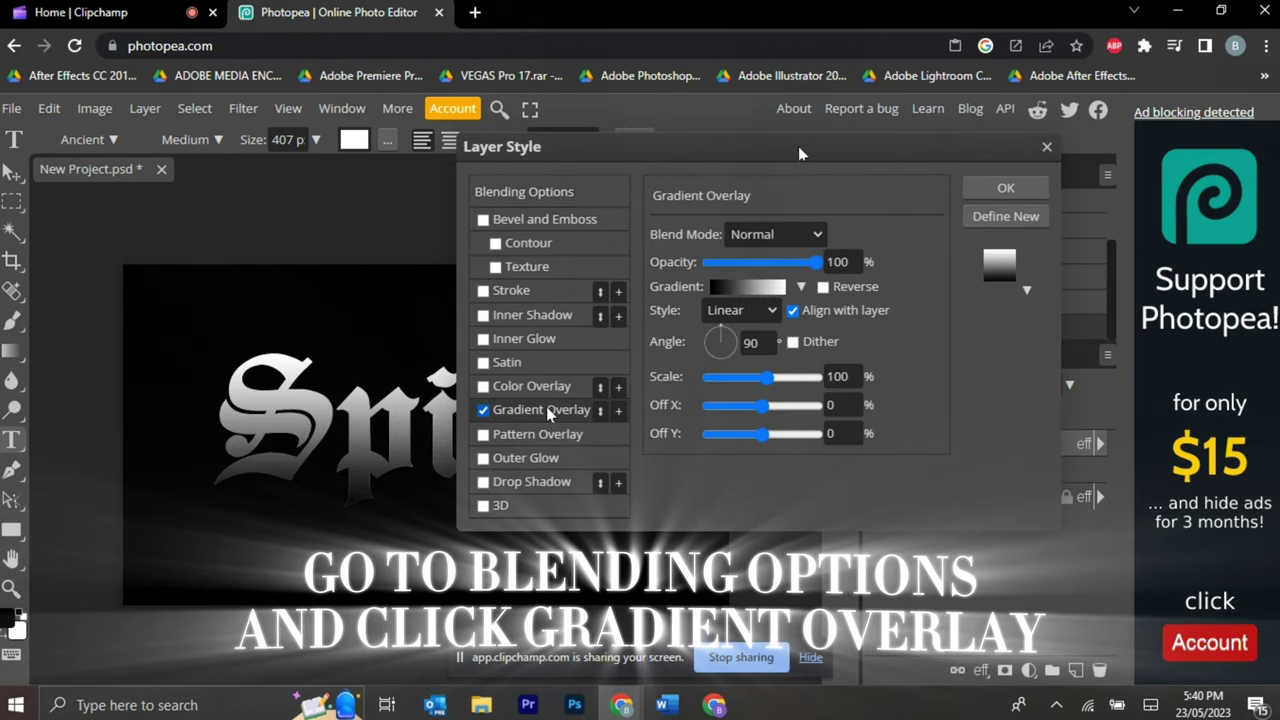
- Edit the overlay gradient, moving the black color stop to 48% and recoloring it dark gray 515151
left_click(742, 287)
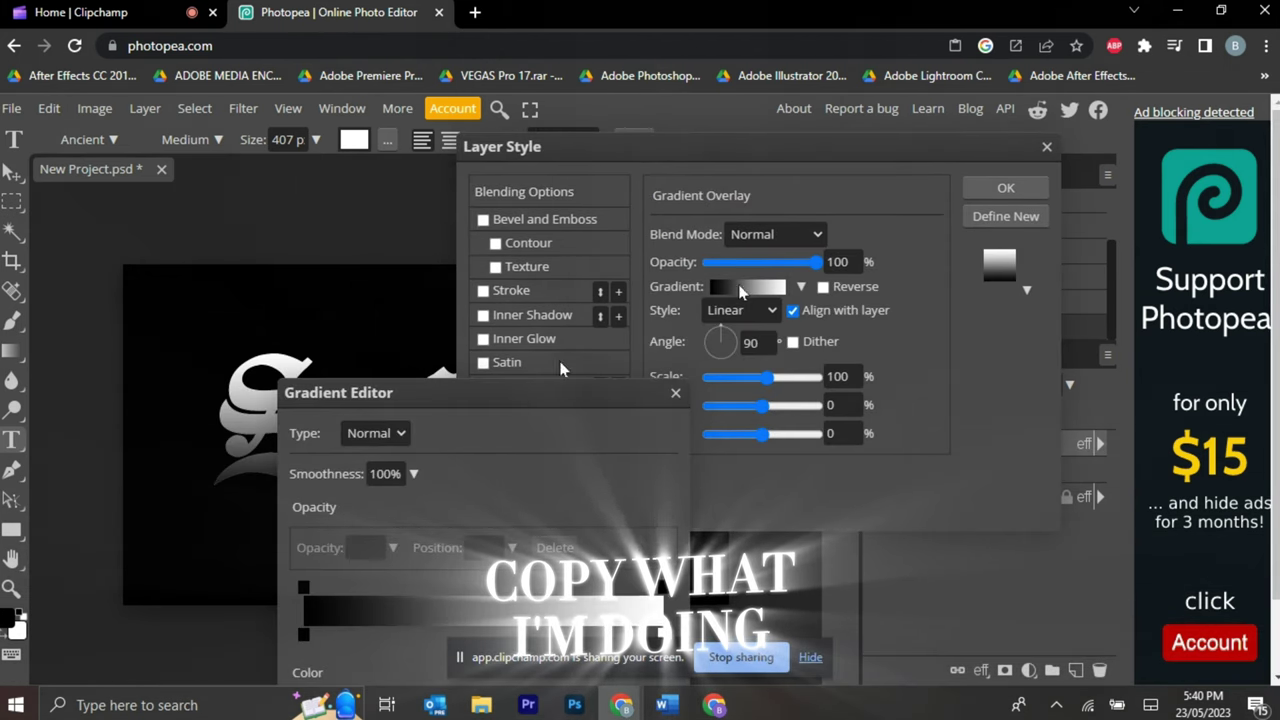
left_click_drag(560, 367, 759, 179)
left_click(532, 421)
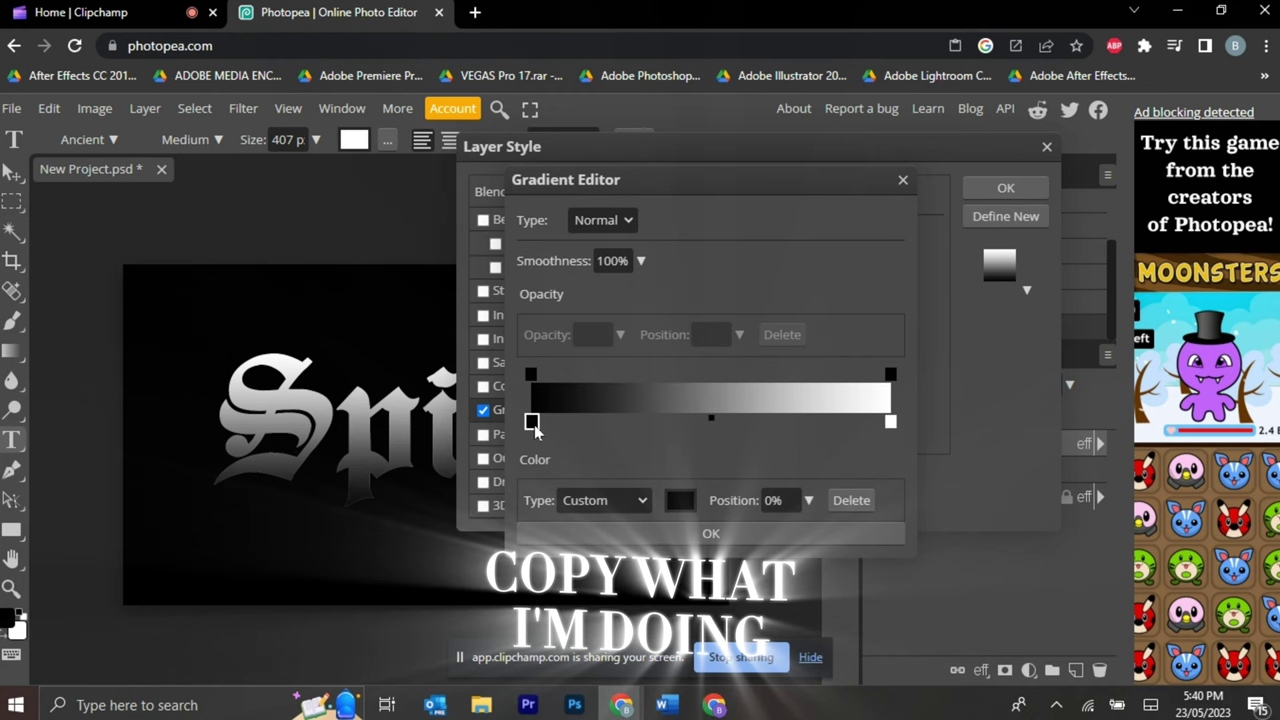
left_click_drag(535, 425, 704, 425)
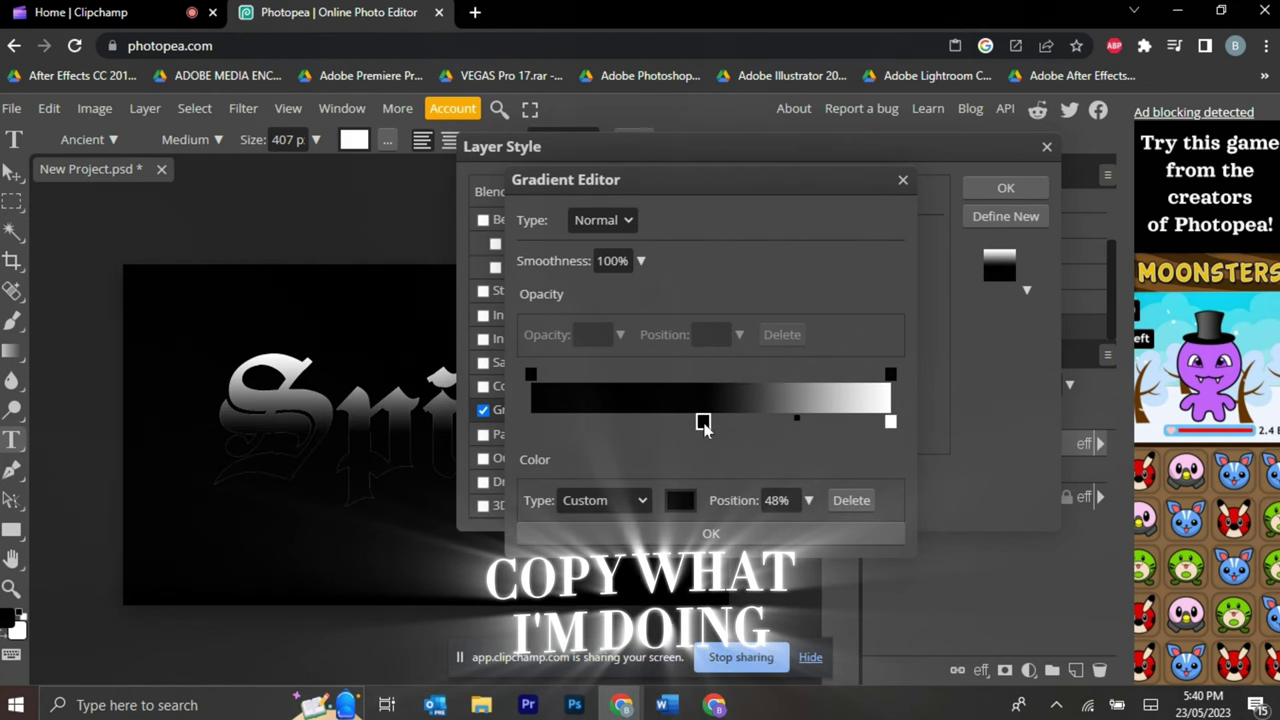
left_click(688, 503)
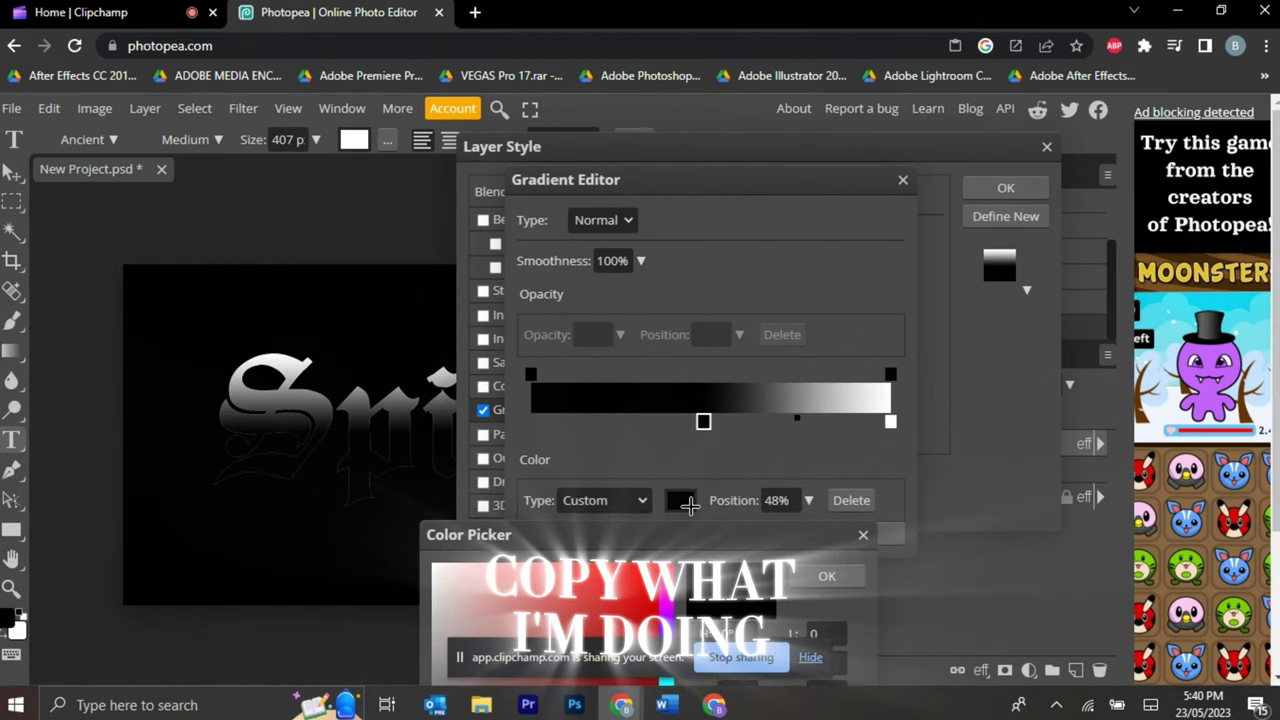
left_click_drag(578, 534, 660, 256)
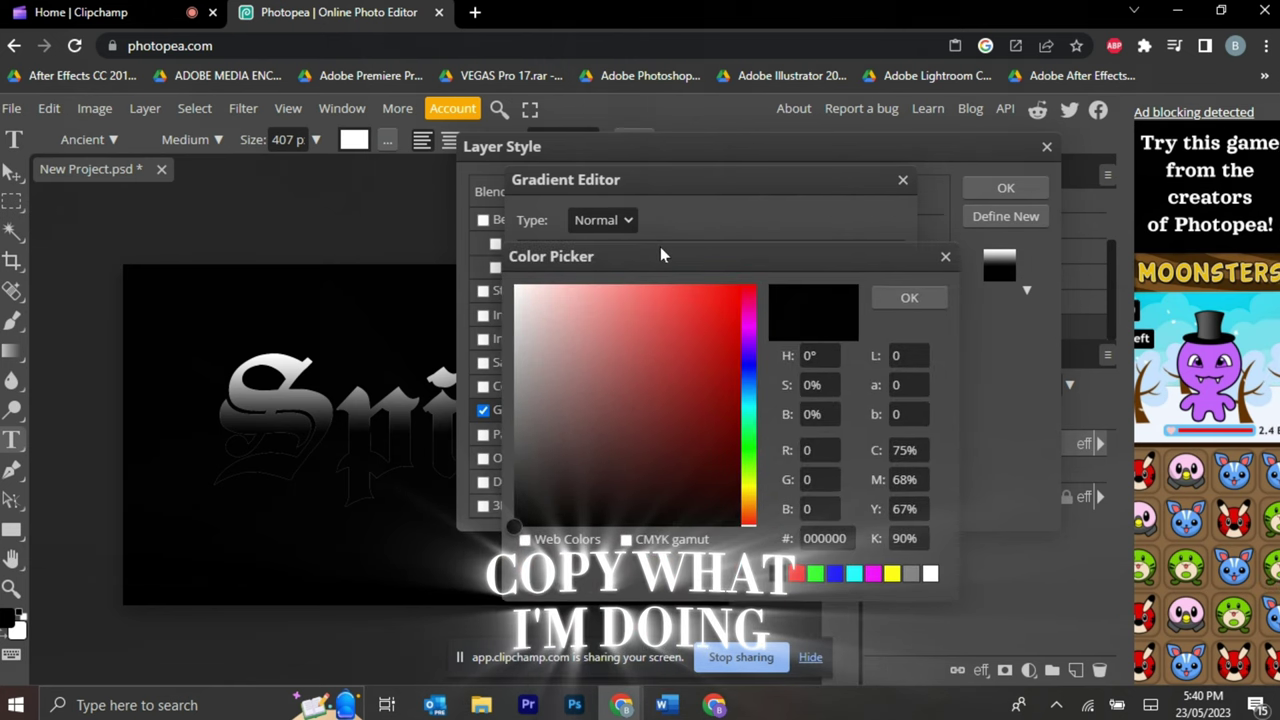
left_click_drag(563, 405, 475, 449)
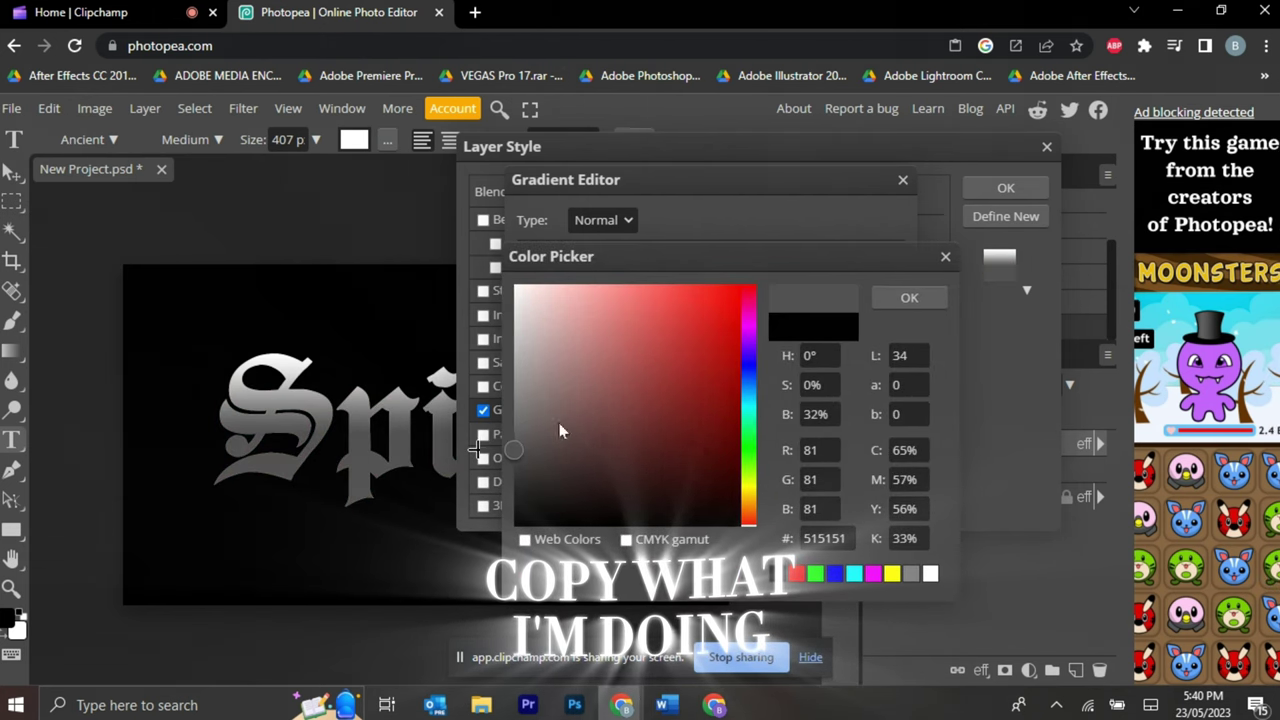
left_click(924, 300)
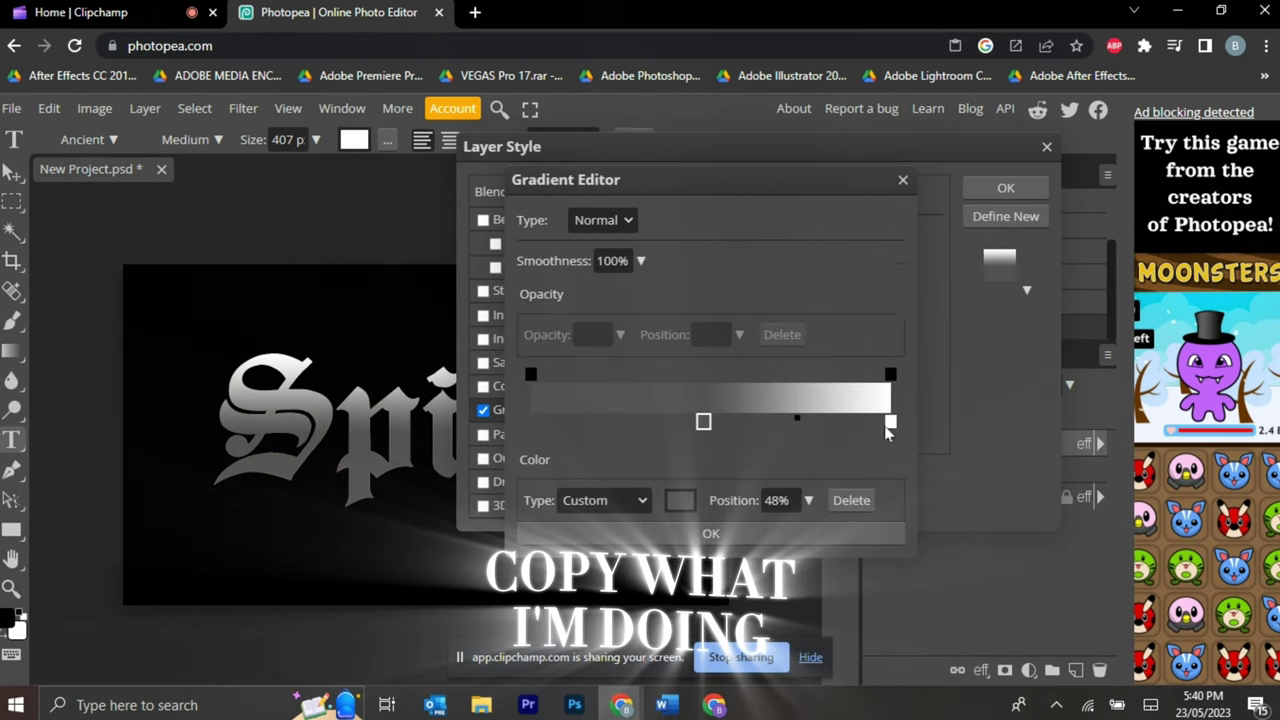
- Add a color stop at 0% of the gradient and make it white (ffffff)
left_click(535, 425)
left_click_drag(535, 424, 512, 422)
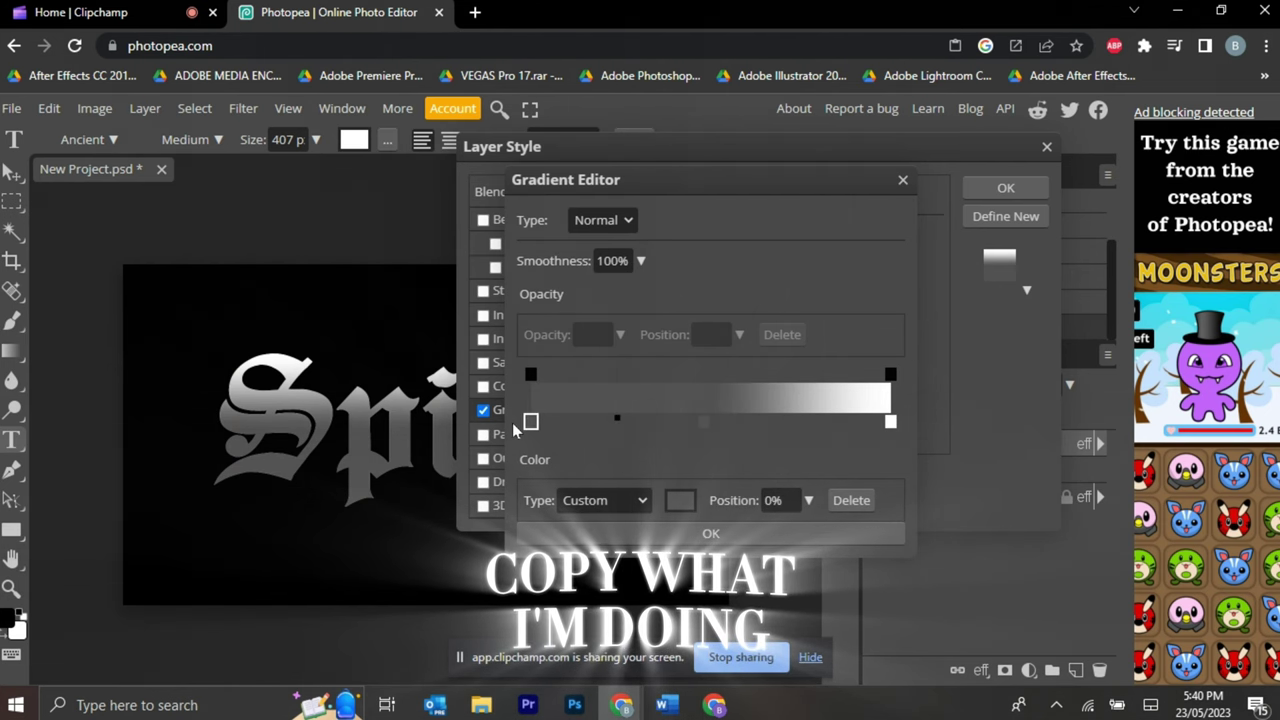
left_click(680, 500)
mouse_move(693, 383)
left_mouse_down()
mouse_move(580, 283)
mouse_move(513, 285)
left_mouse_up()
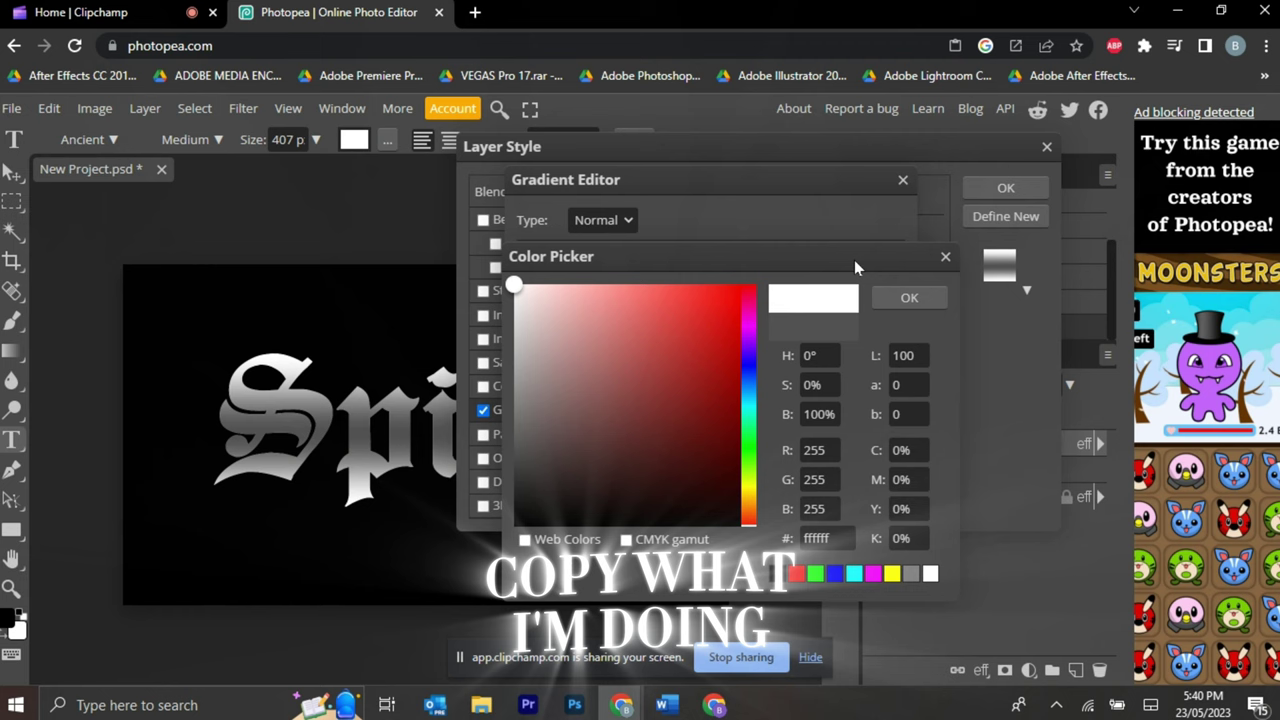
left_click(905, 297)
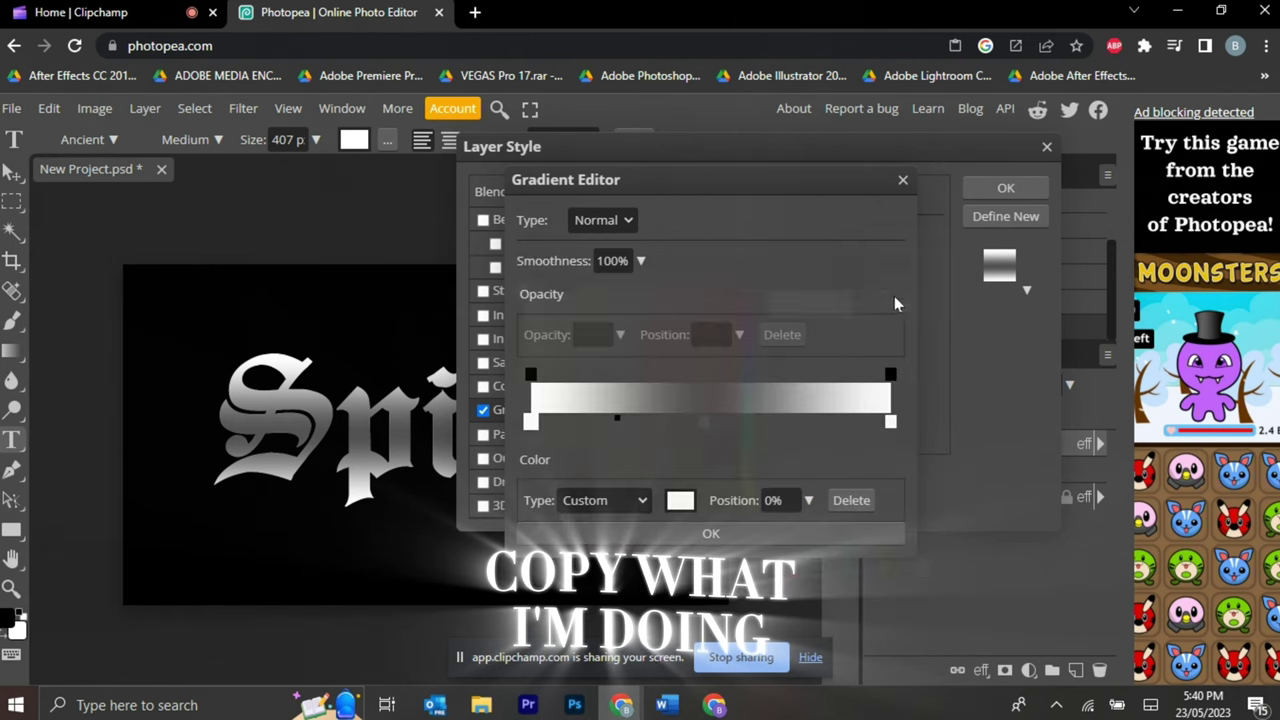
- Move the gray color stop to 51% and bring the white end stop to 51% to form a hard edge
left_click(705, 423)
left_click_drag(797, 418, 714, 424)
left_click(704, 423)
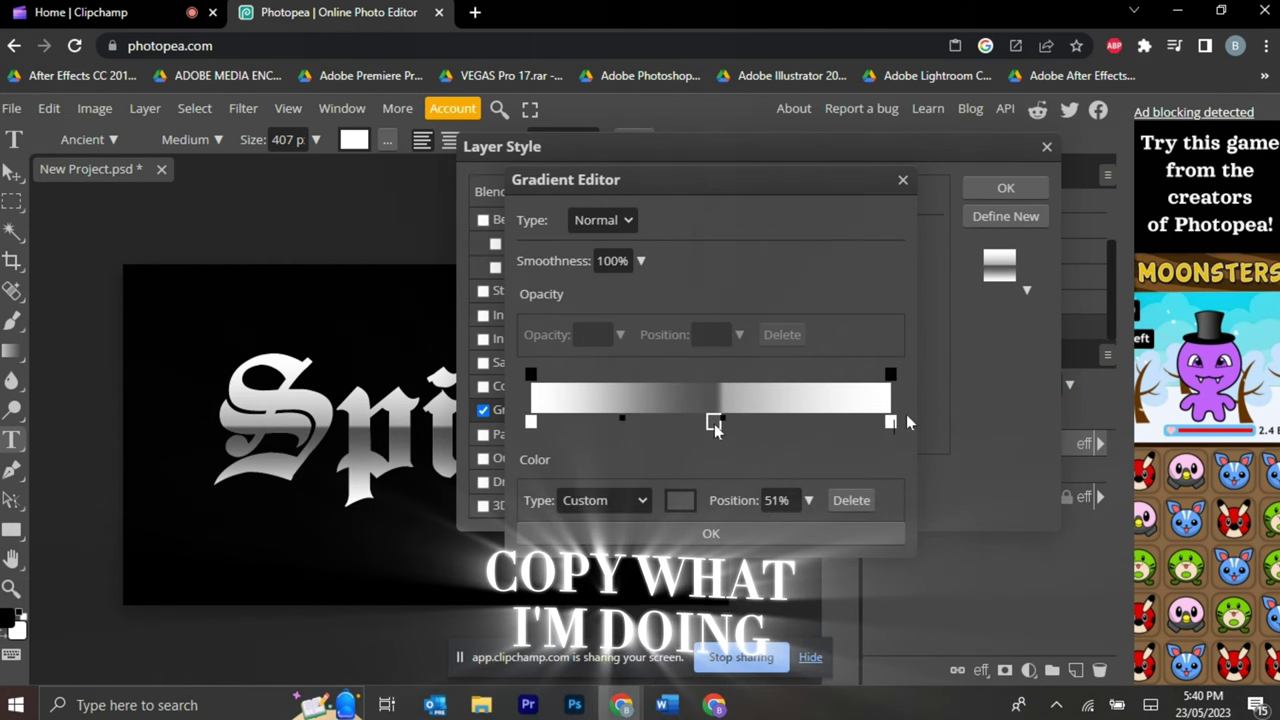
left_click_drag(890, 422, 716, 420)
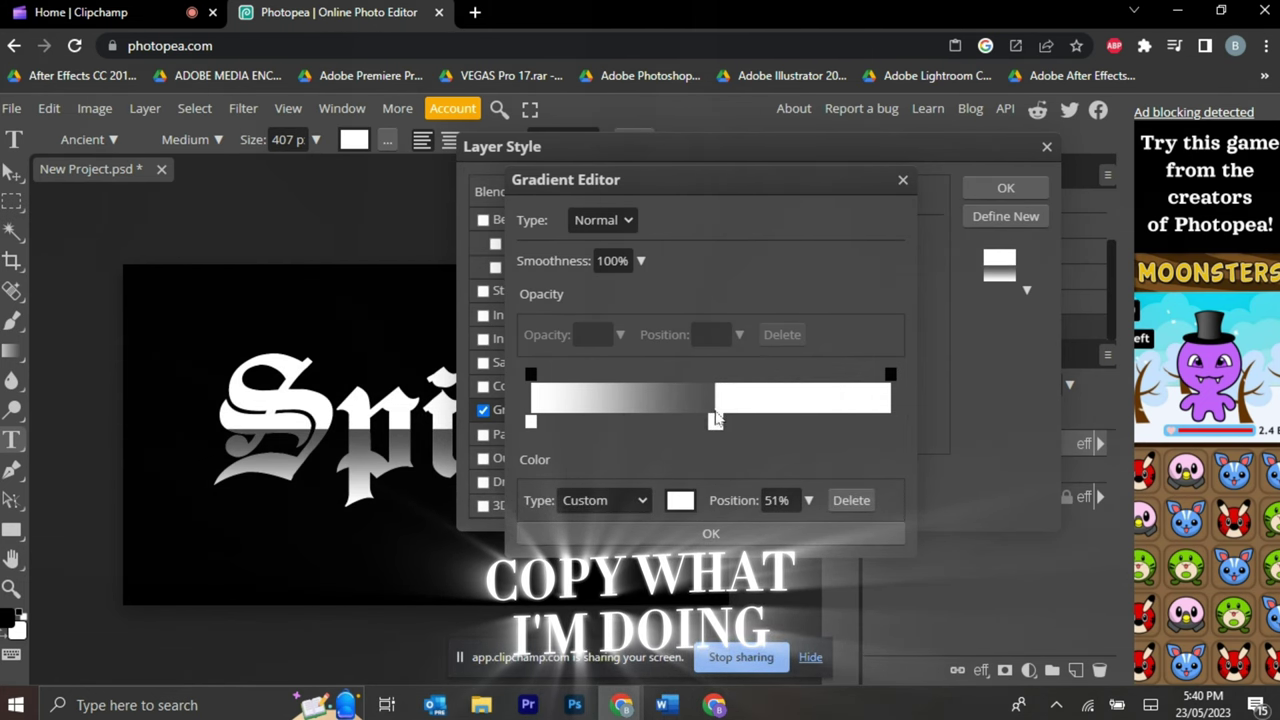
- Add a color stop at 100% of the gradient in dark gray 383838 and accept the gradient
left_click(900, 425)
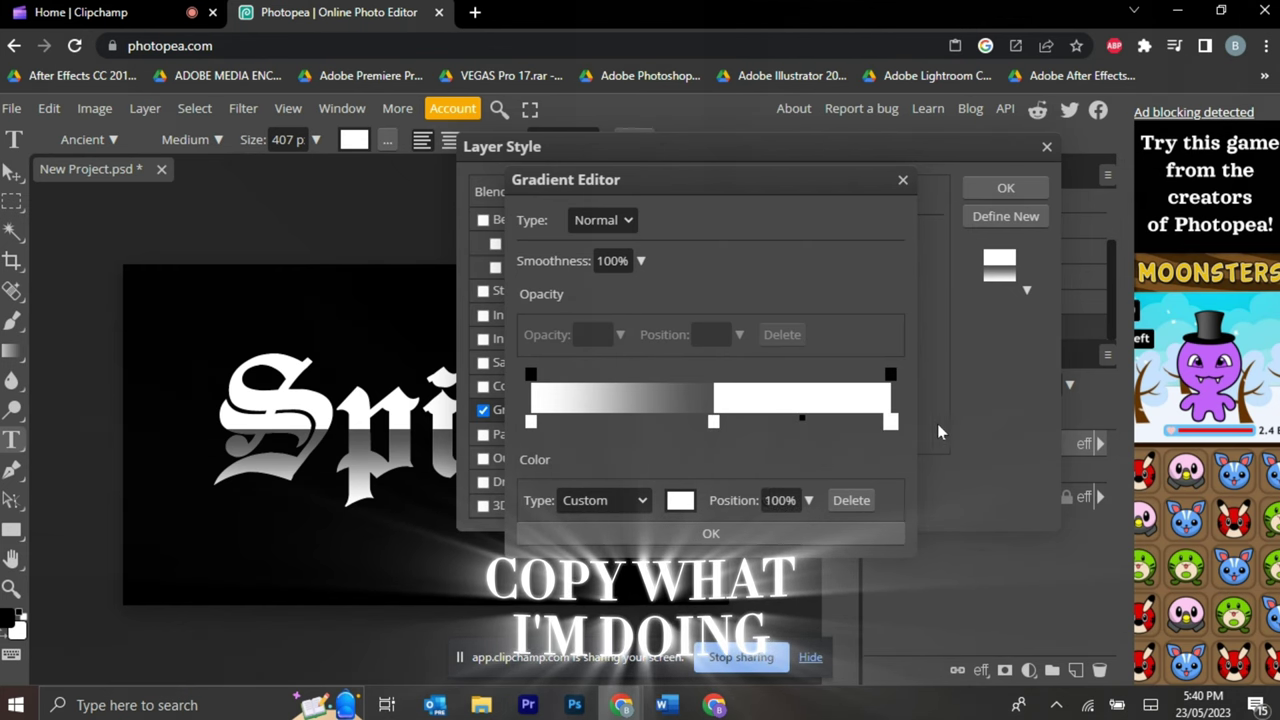
left_click(680, 505)
left_click_drag(566, 404, 490, 472)
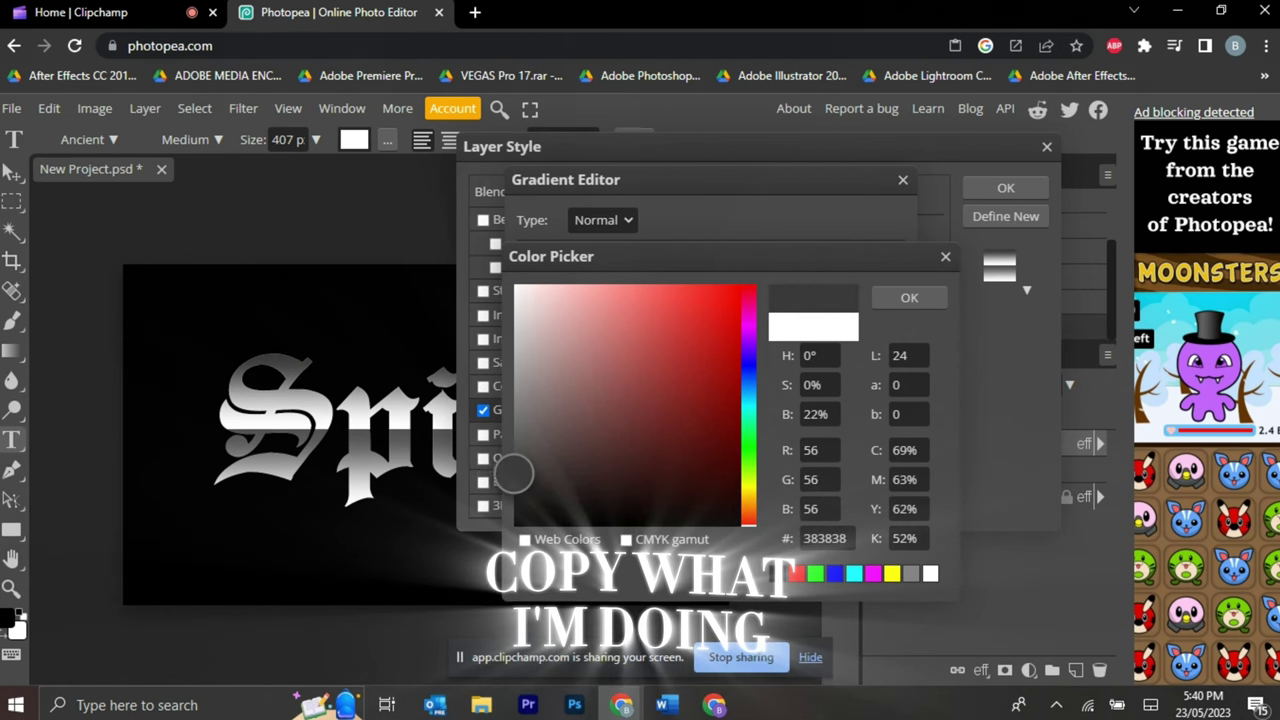
left_click(909, 300)
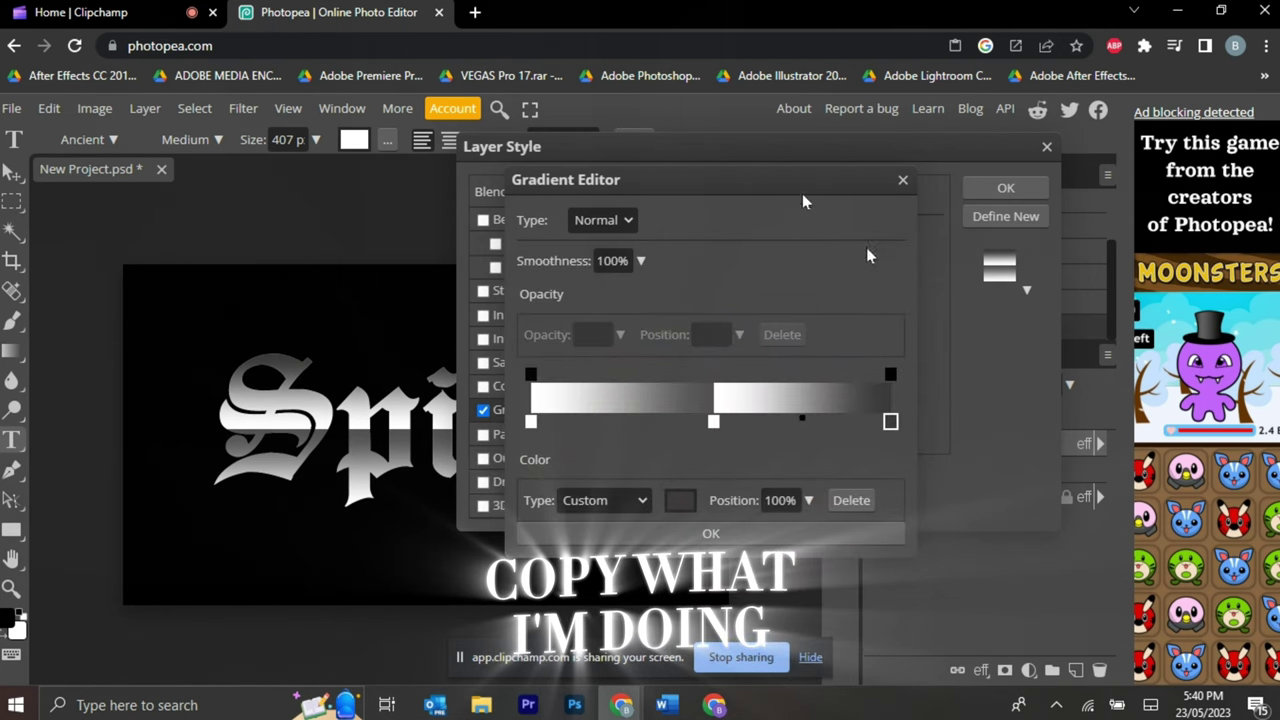
left_click(771, 536)
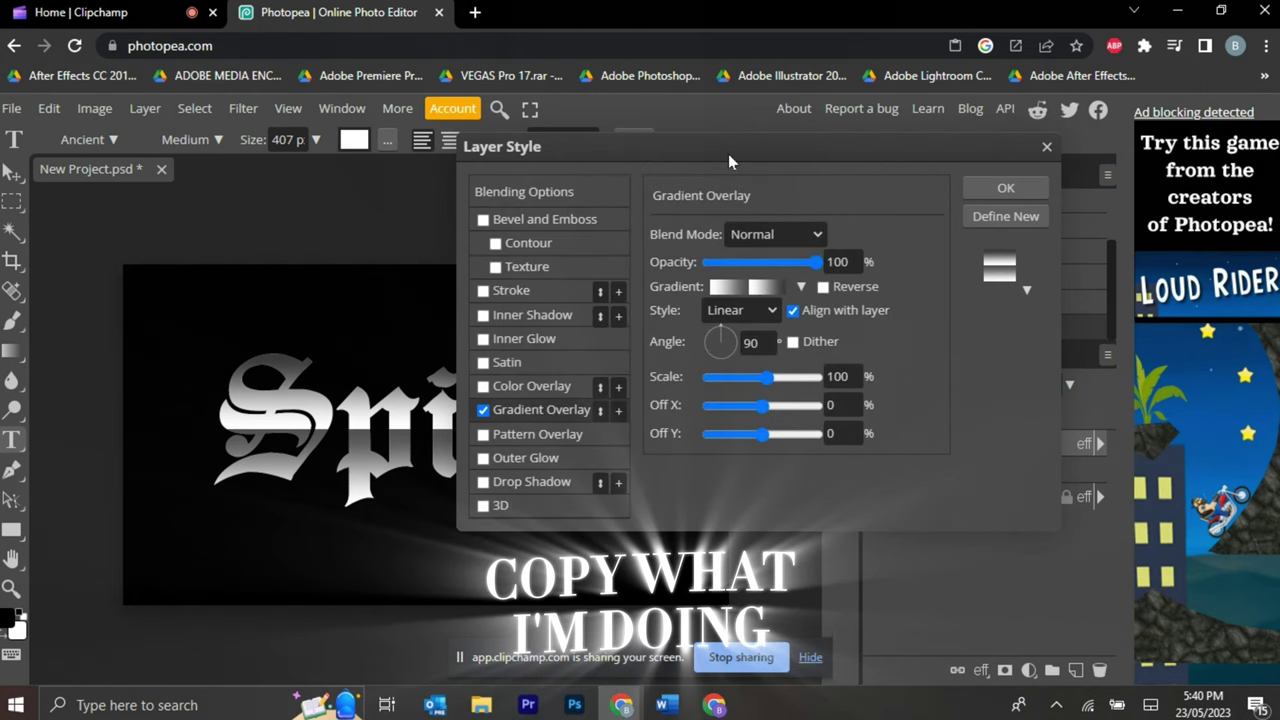
- Add an inner shadow using the Linear Dodge blend mode, with the global angle off and the angle set to 90°
left_click_drag(728, 154, 946, 143)
left_click(714, 309)
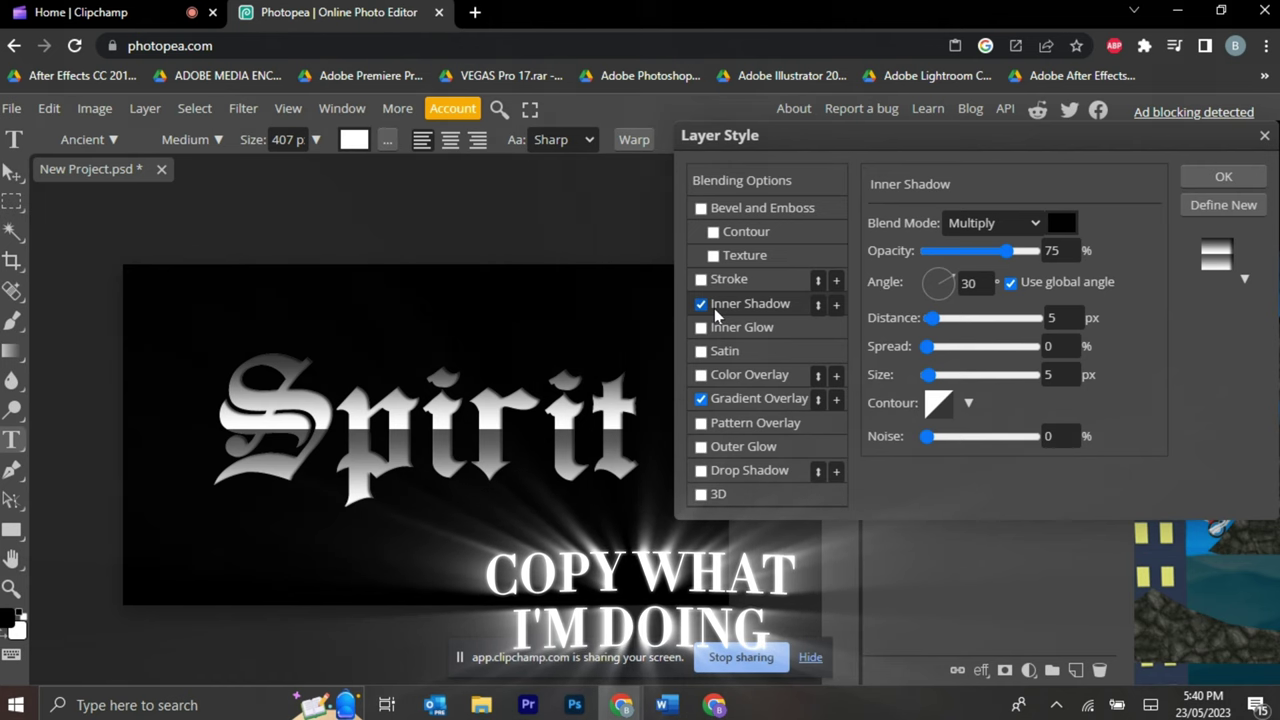
left_click(994, 226)
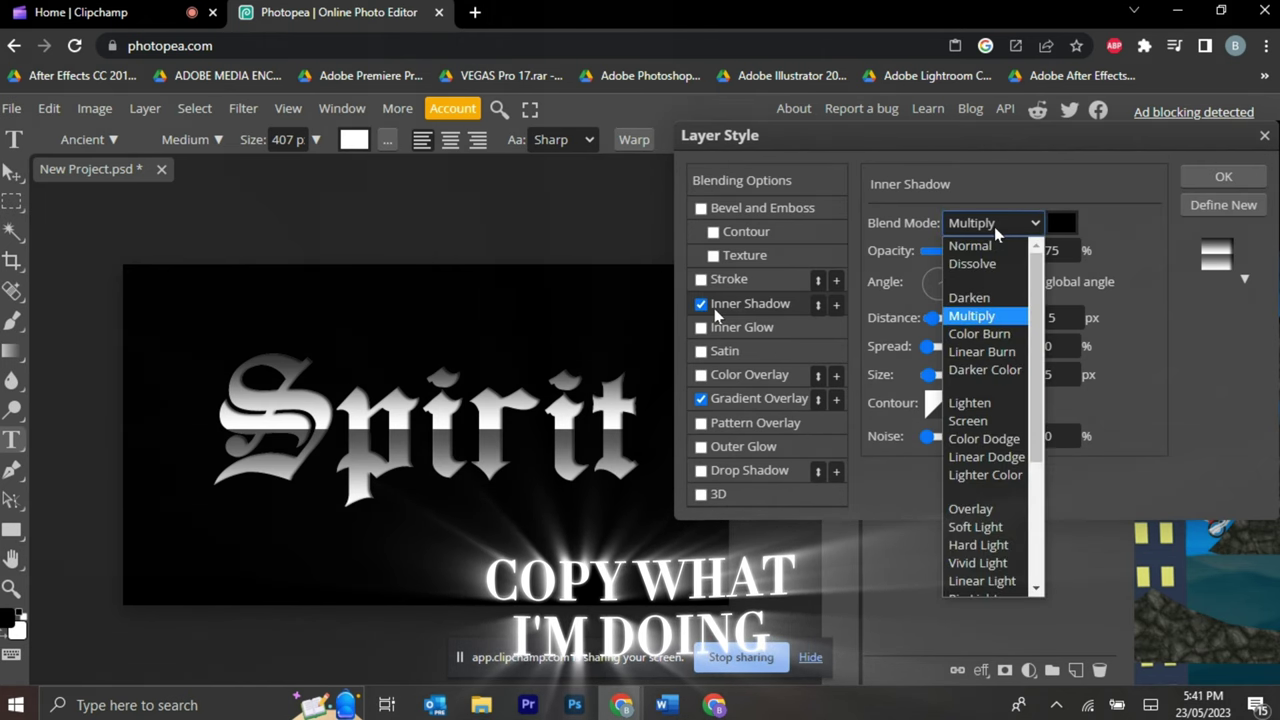
left_click(998, 456)
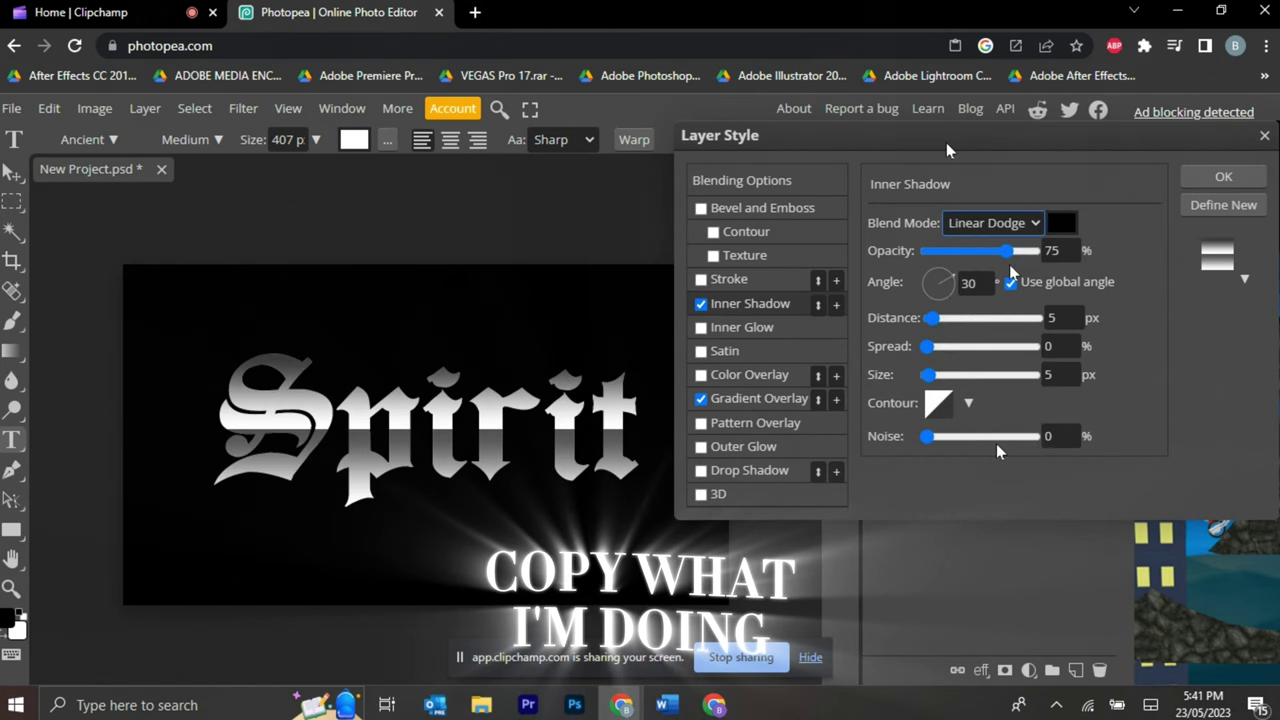
left_click(1010, 282)
double_click(975, 283)
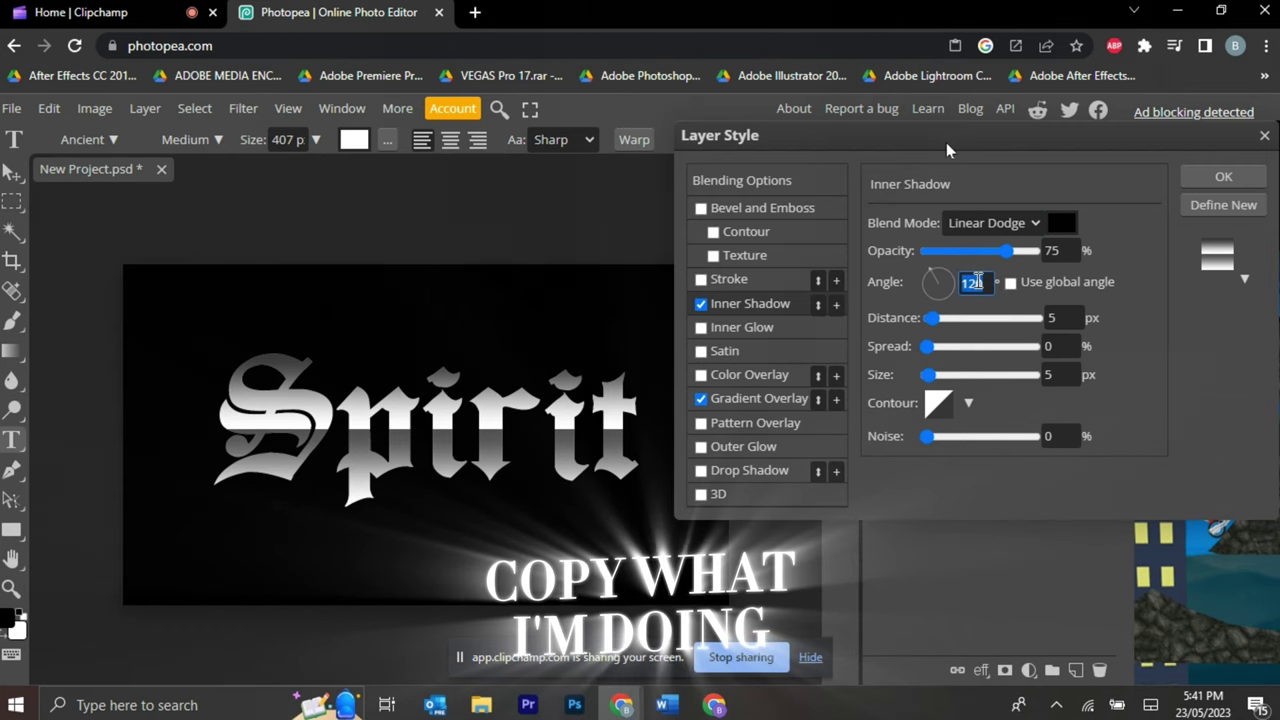
type("90")
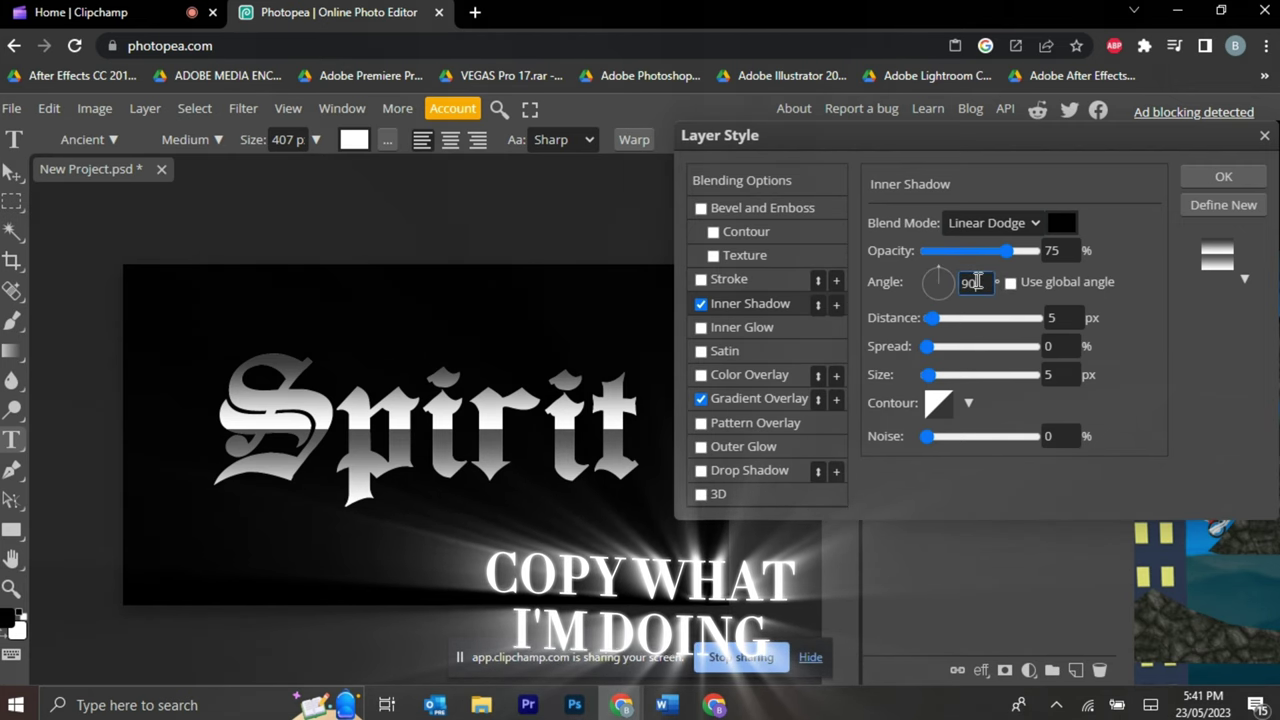
- Change the inner shadow color to white (ffffff) and raise its opacity to 100%
left_click(1062, 224)
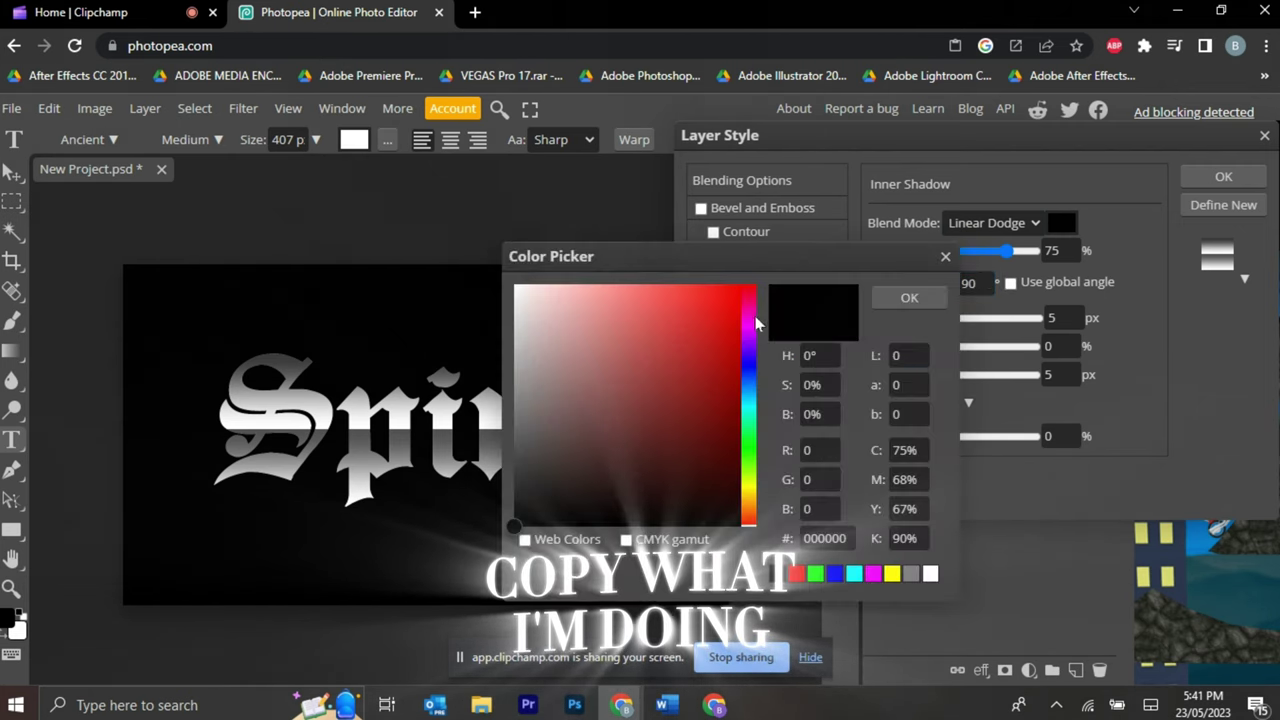
left_click_drag(586, 282, 513, 285)
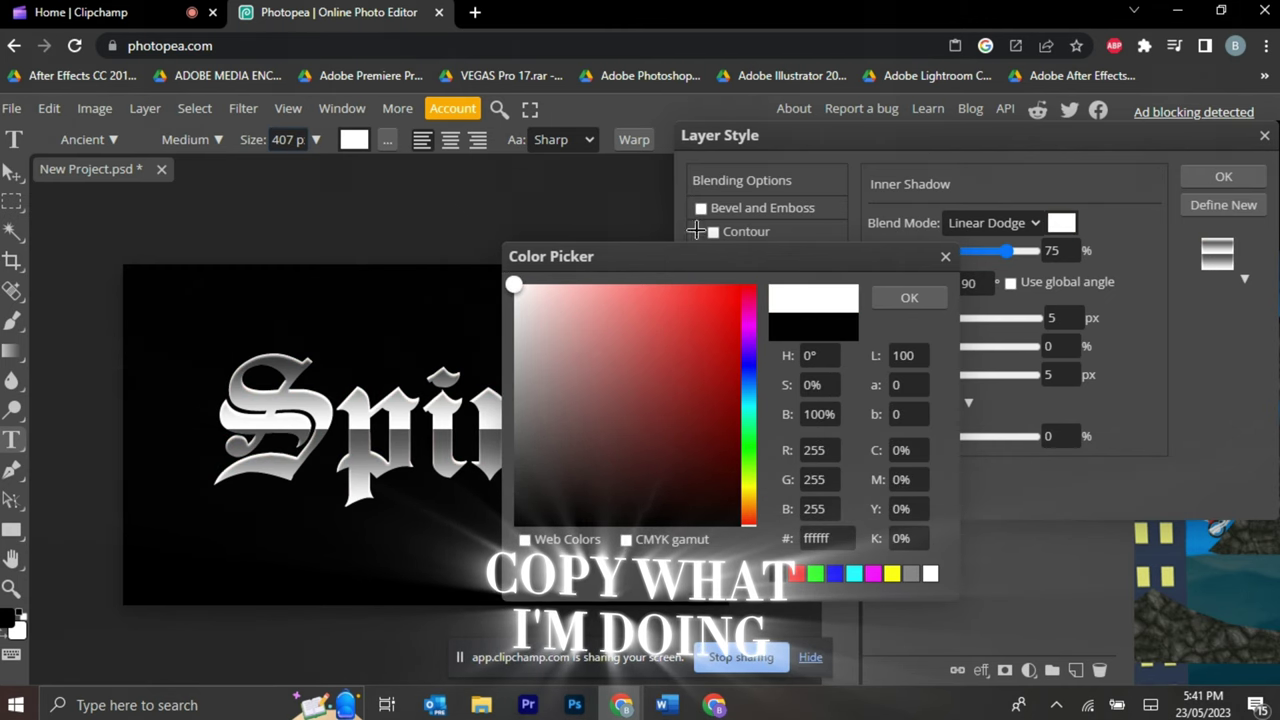
left_click(909, 297)
left_click_drag(1007, 254, 1036, 251)
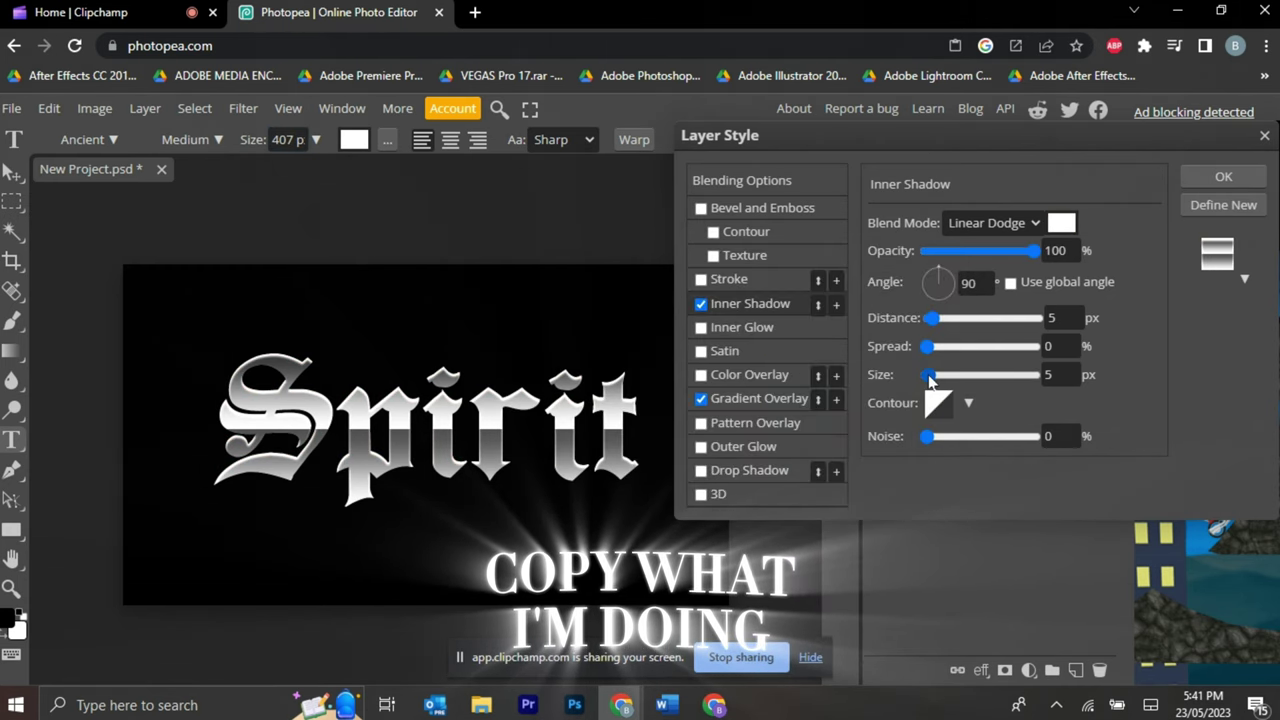
- Set the inner shadow's size to 0 px and its distance to 2 px
left_click_drag(931, 376, 922, 376)
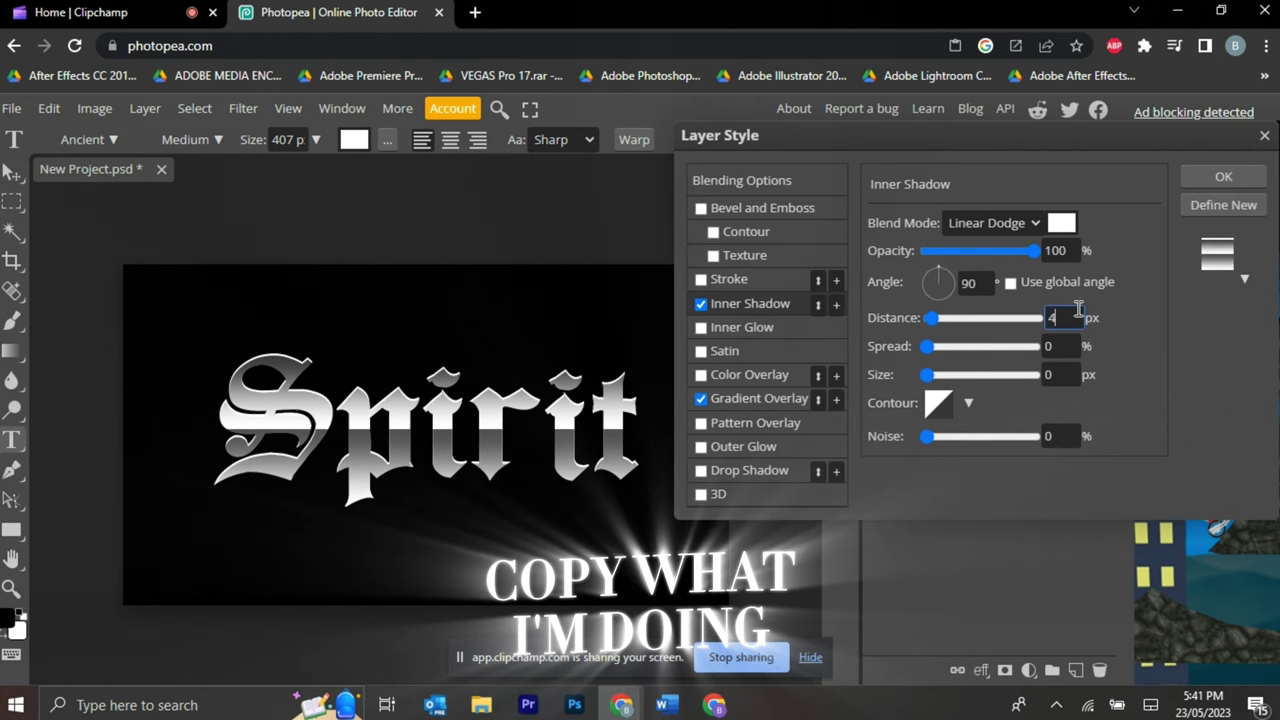
type("3")
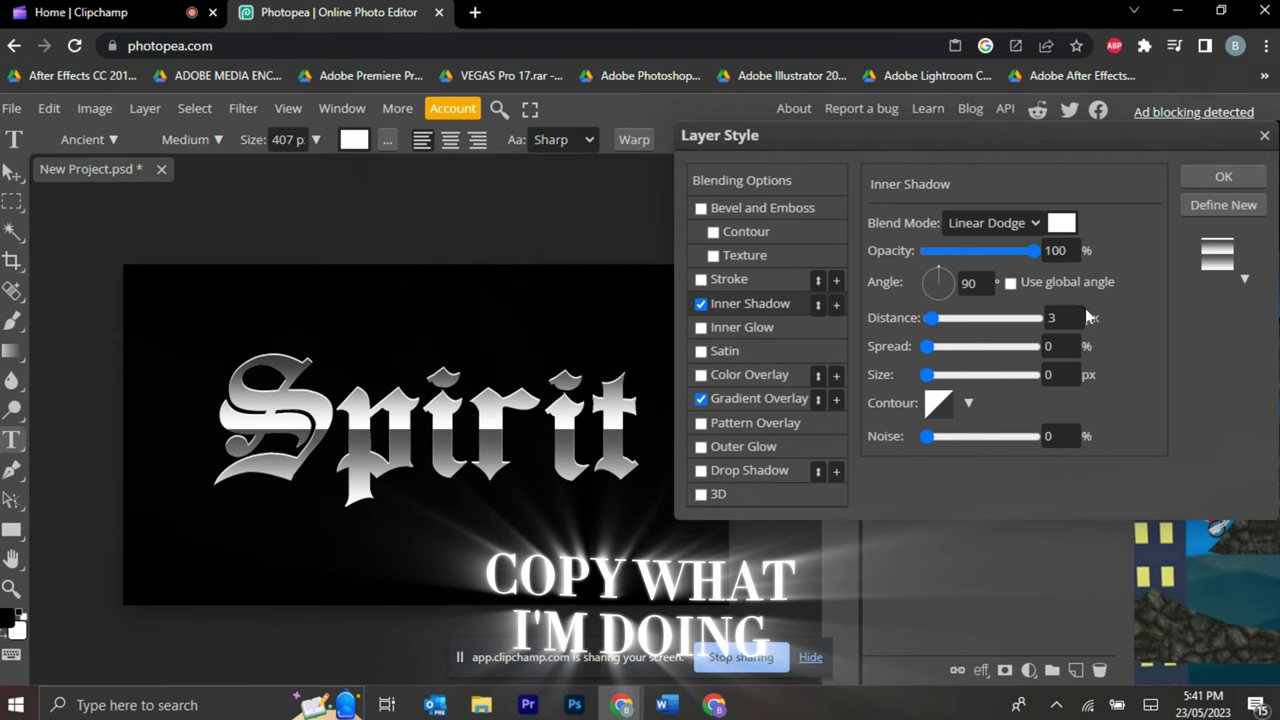
double_click(1078, 317)
type("2")
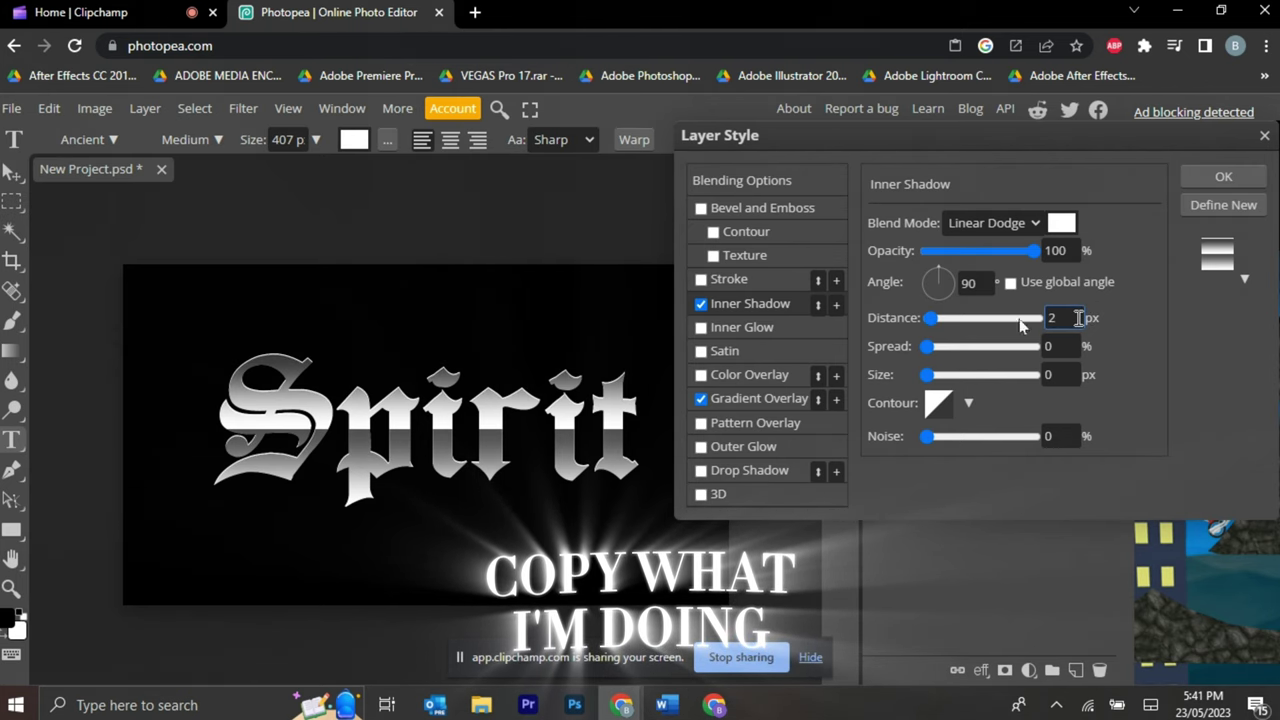
- Add an outside stroke to the text with a gradient fill at a 90° angle
left_click(751, 284)
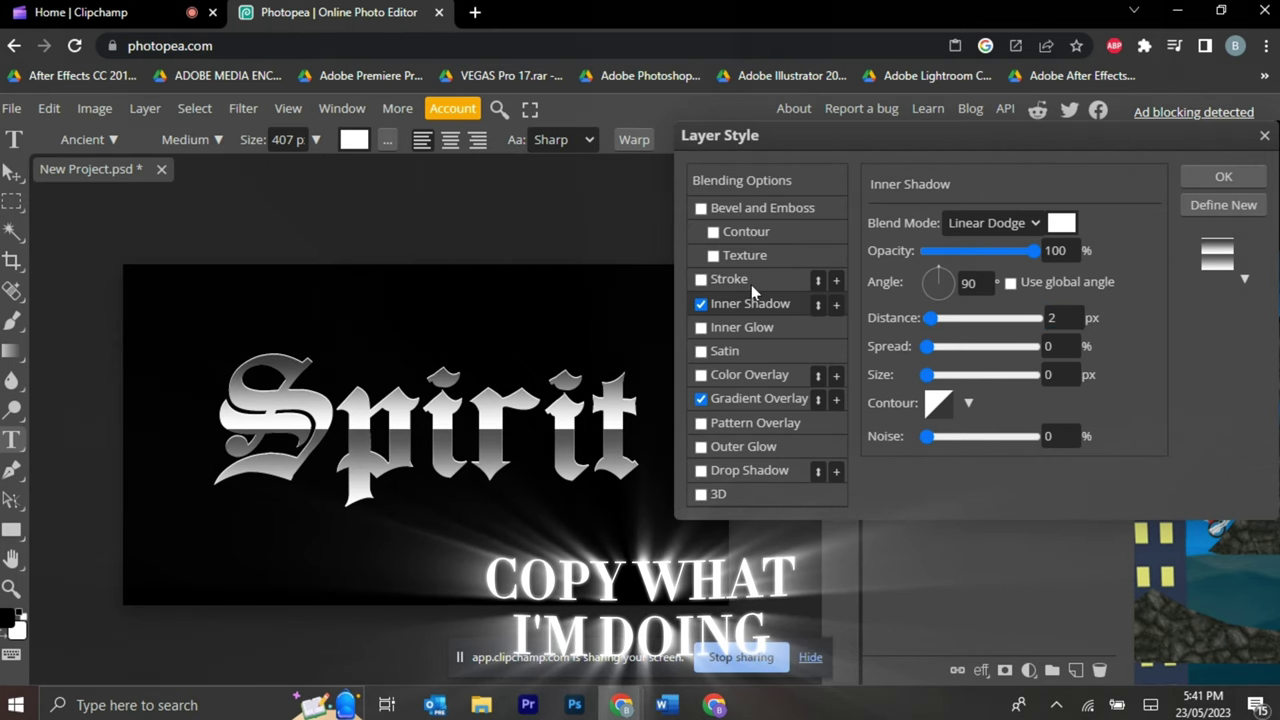
left_click(928, 251)
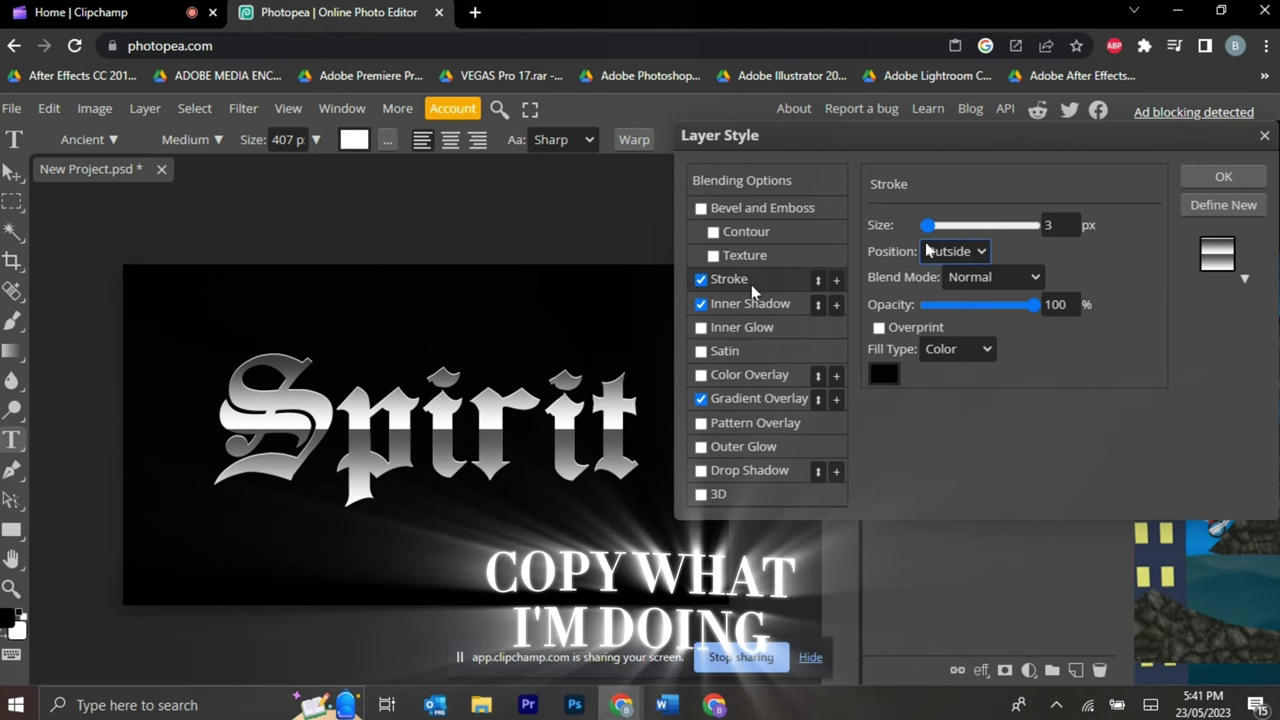
left_click(935, 253)
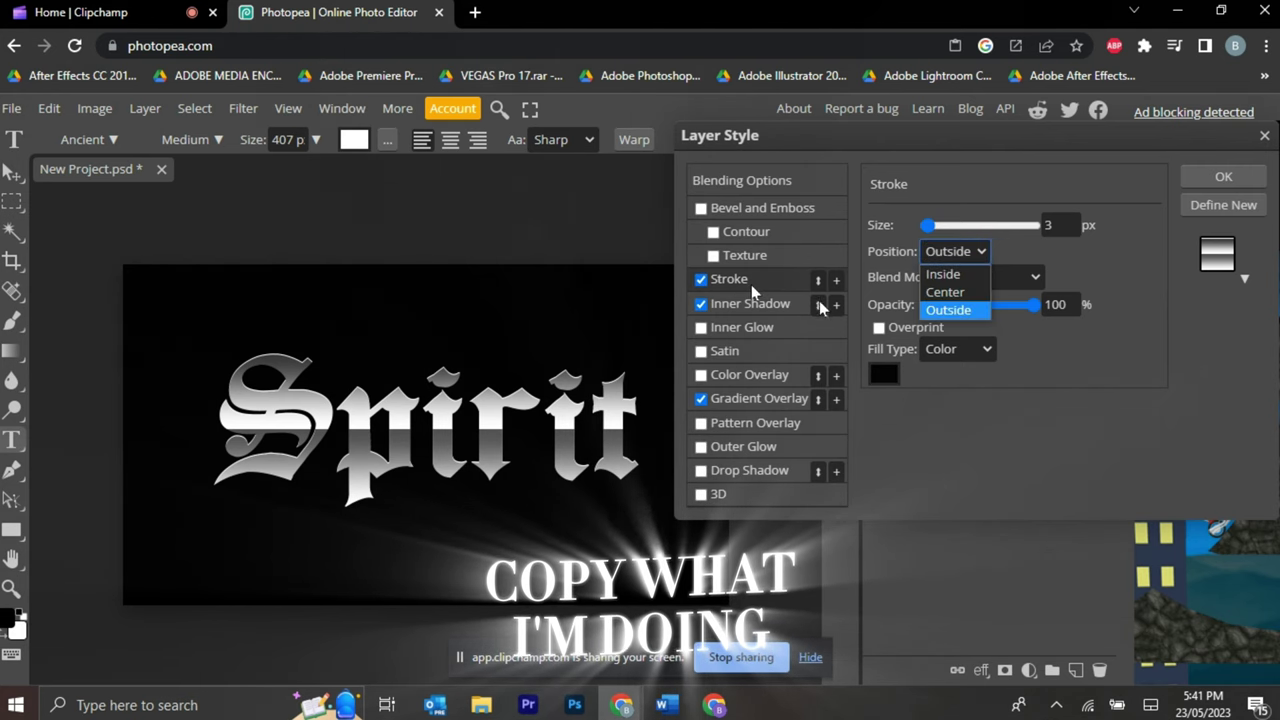
left_click(962, 349)
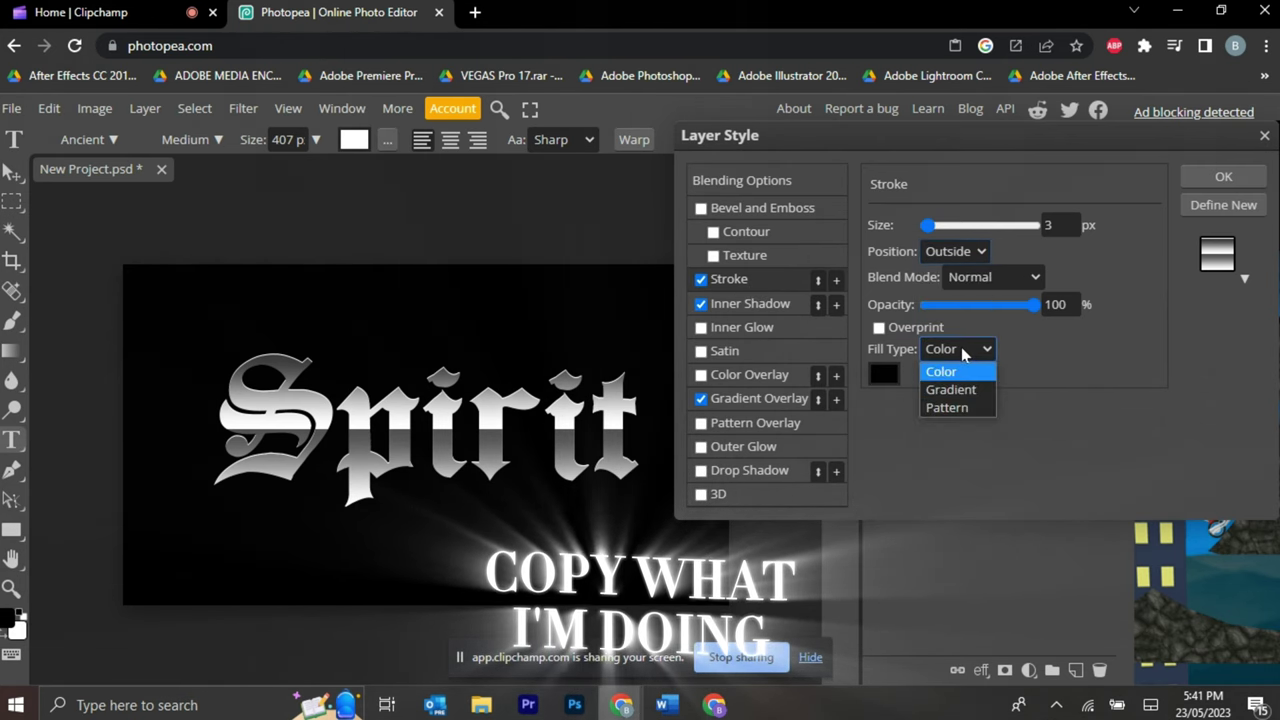
left_click(960, 390)
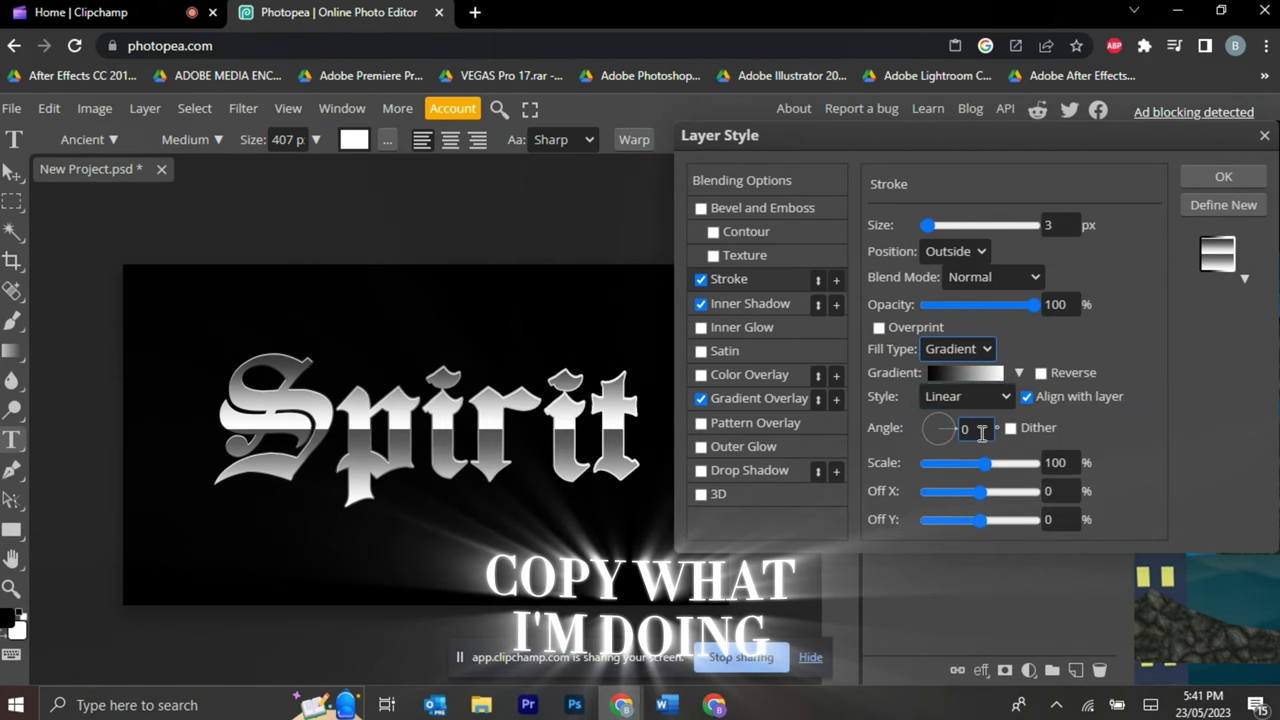
key("Return")
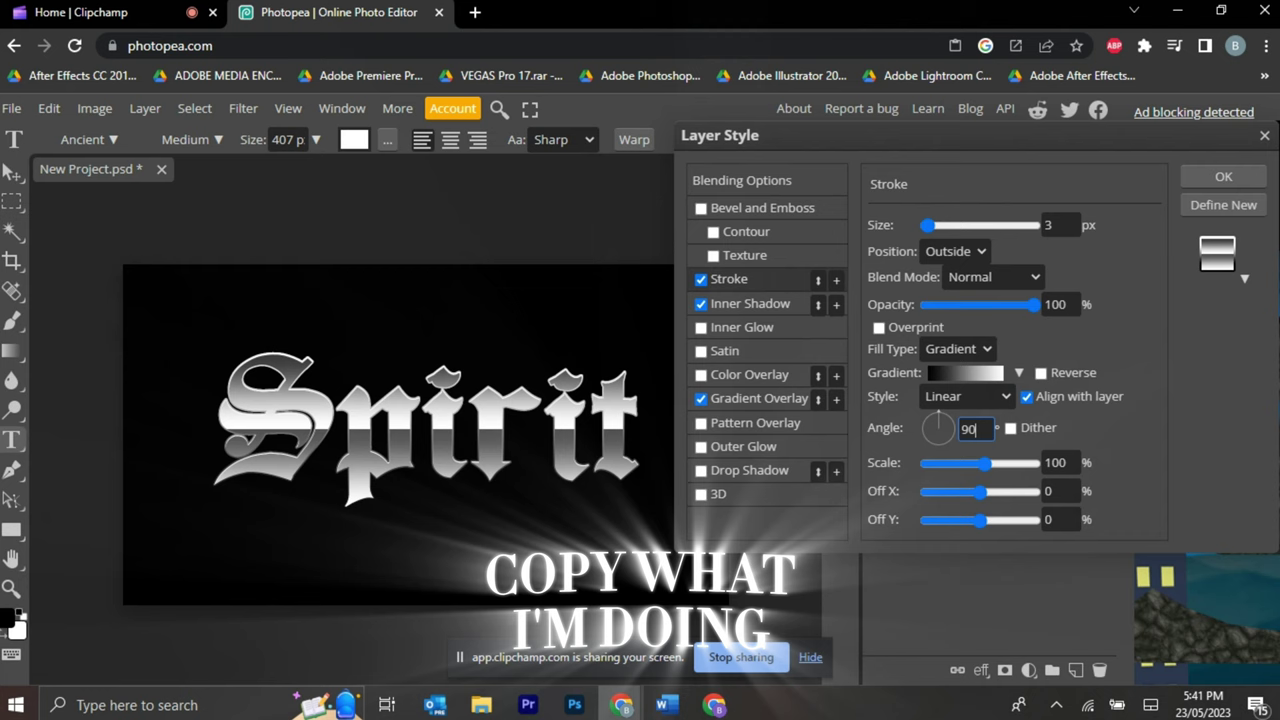
- Turn off the inner shadow and enable Bevel and Emboss with a non-global 90° angle, size 0 px and depth 1000%
left_click(701, 305)
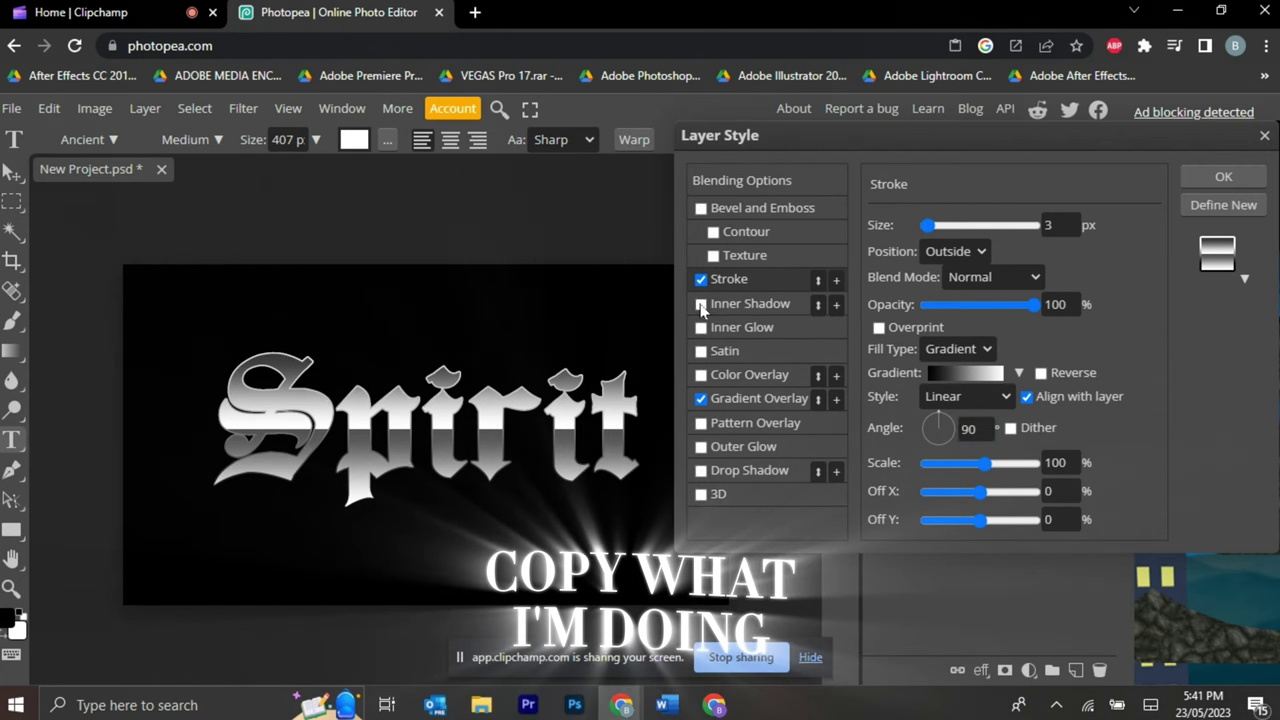
left_click(730, 208)
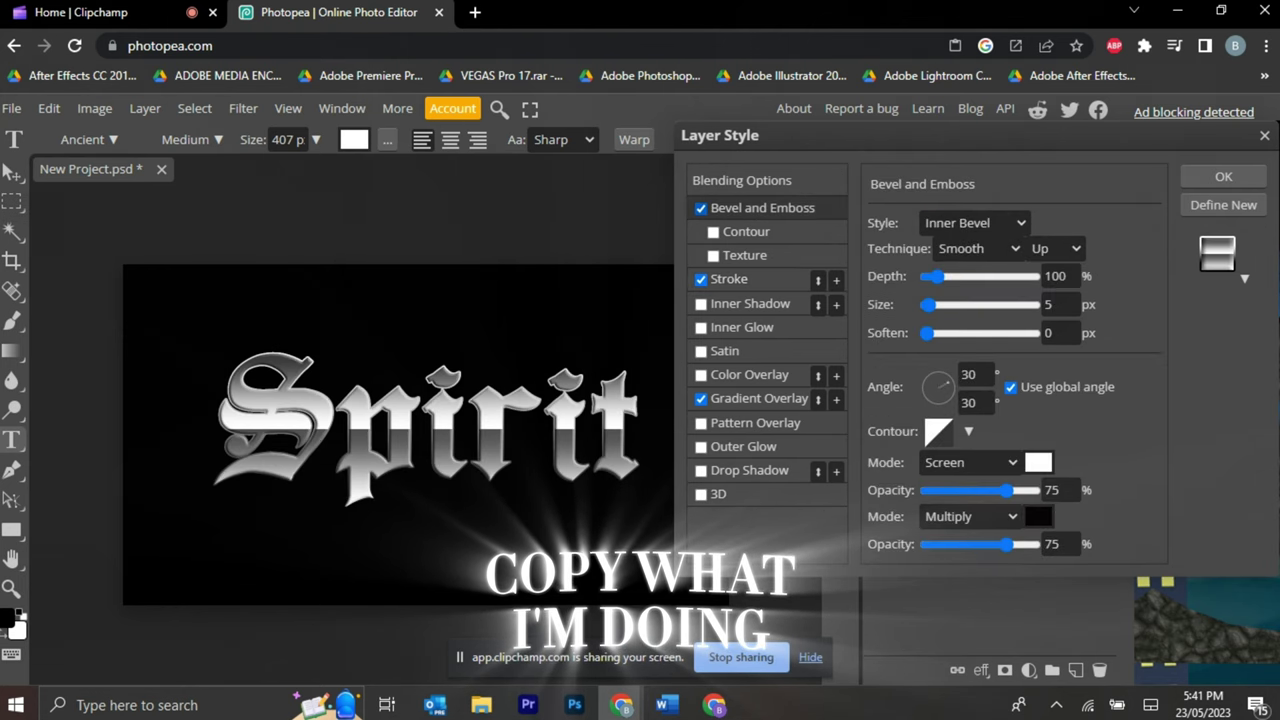
left_click(1010, 388)
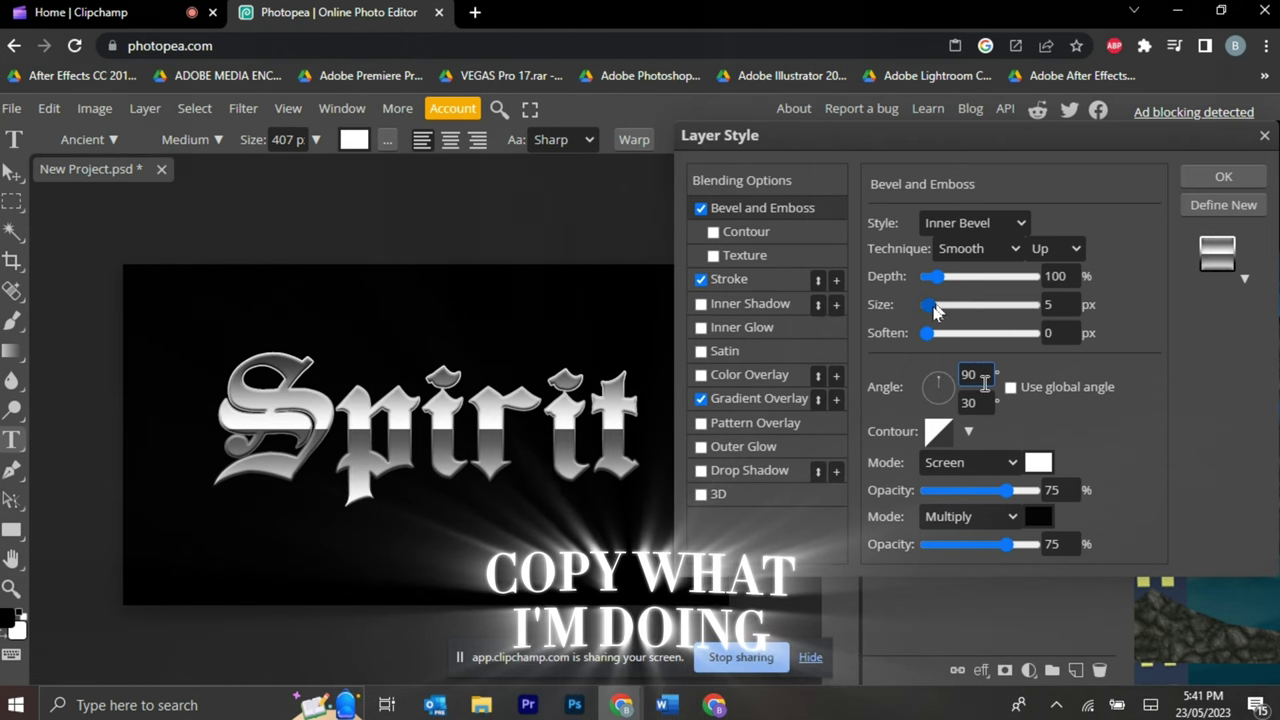
left_click_drag(932, 305, 1065, 282)
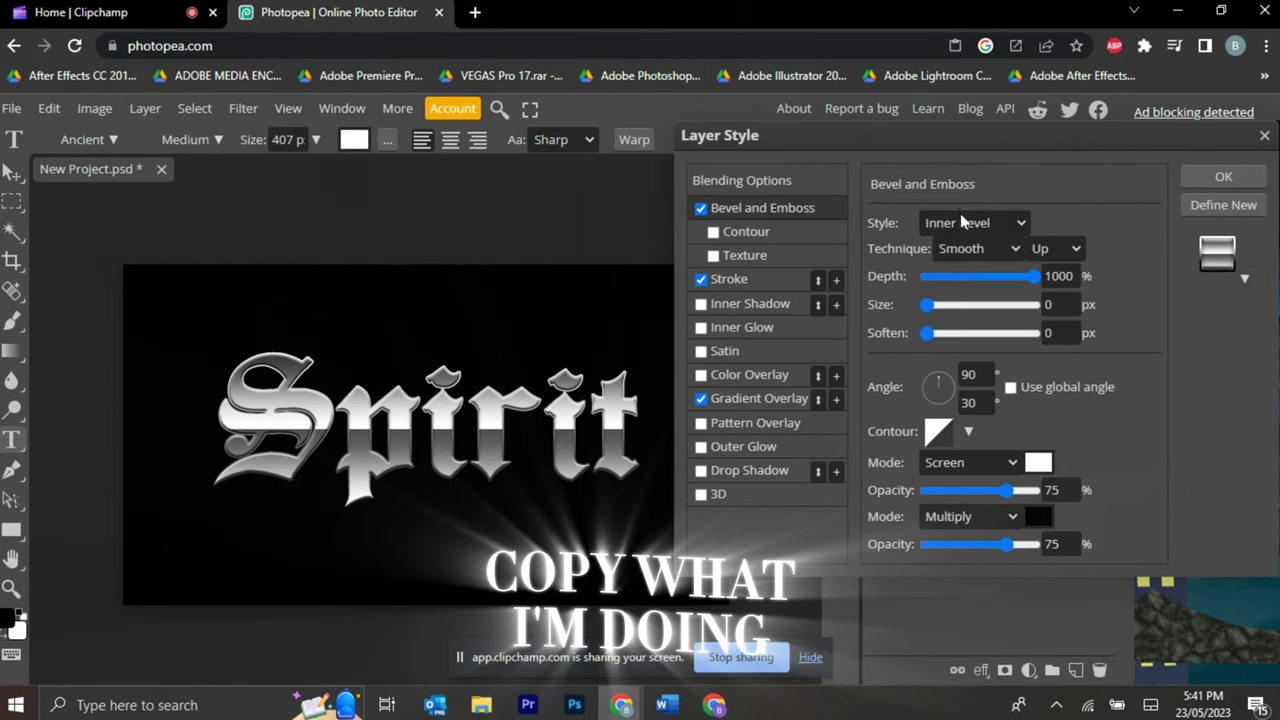
- Apply the contour preset with three tall white spikes to the bevel and set the Multiply shadow opacity to 100%
left_click(968, 432)
left_click(971, 548)
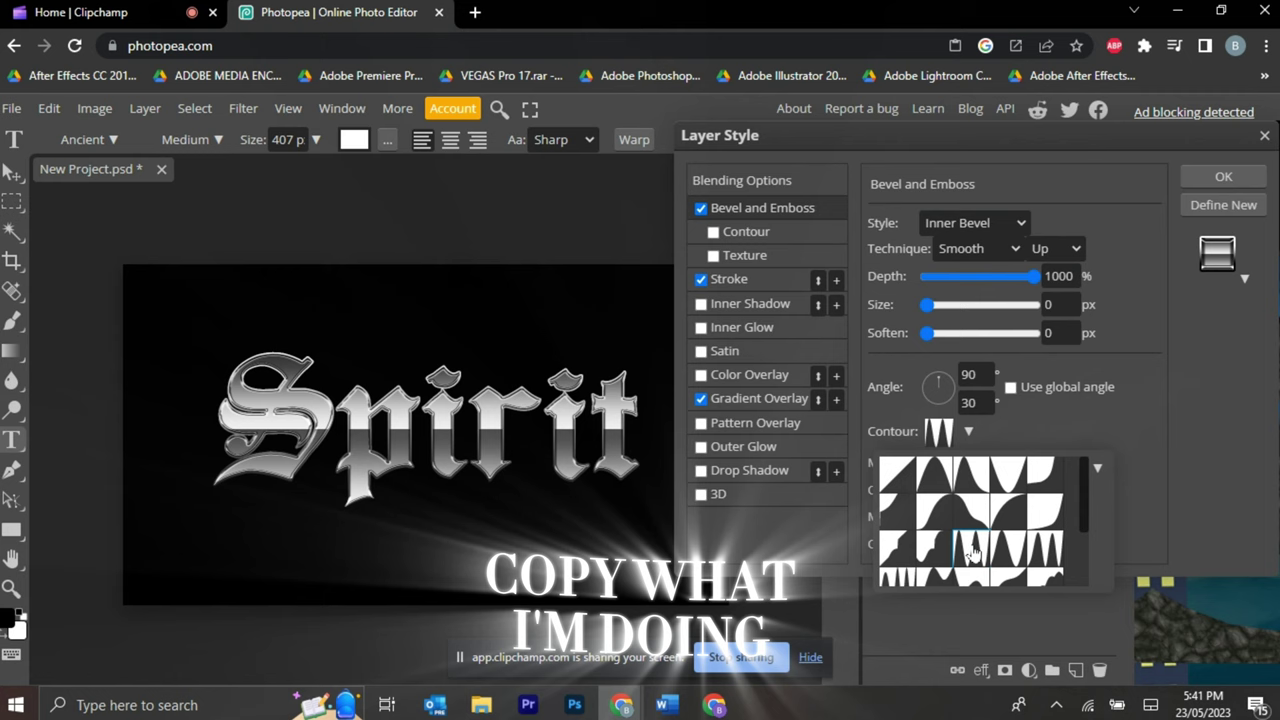
left_click(1146, 427)
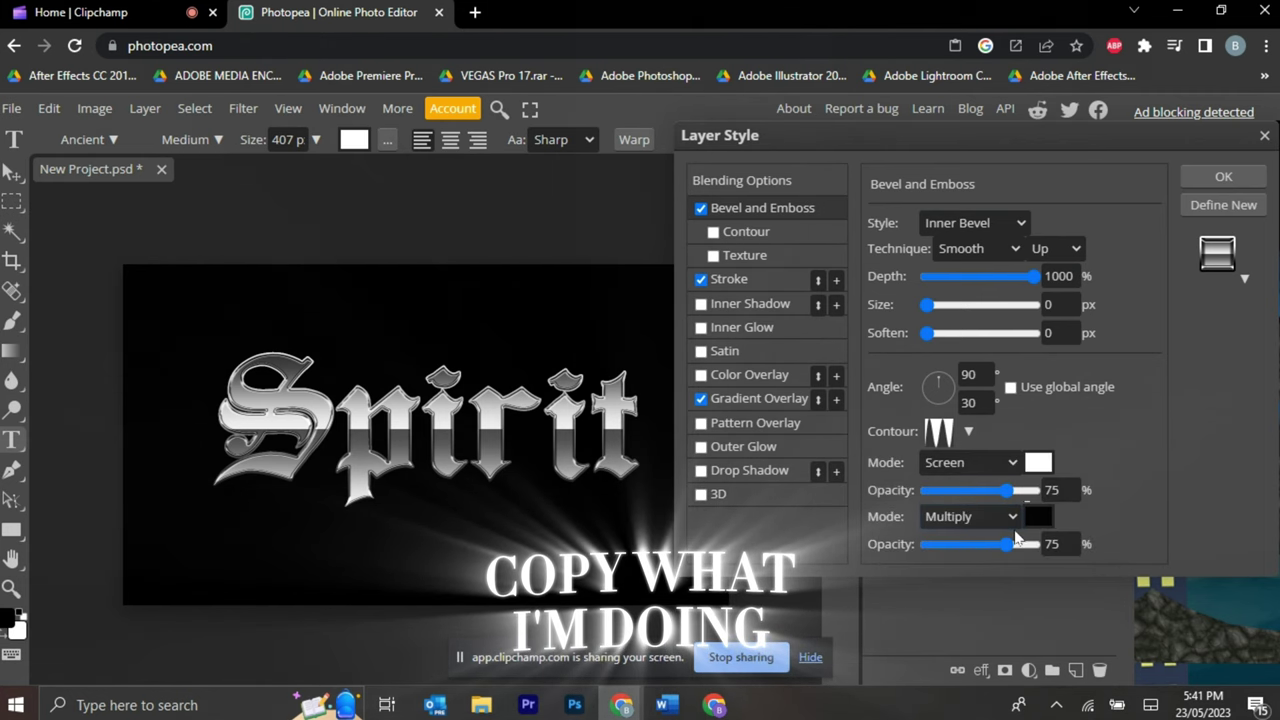
left_click_drag(1016, 544, 1104, 543)
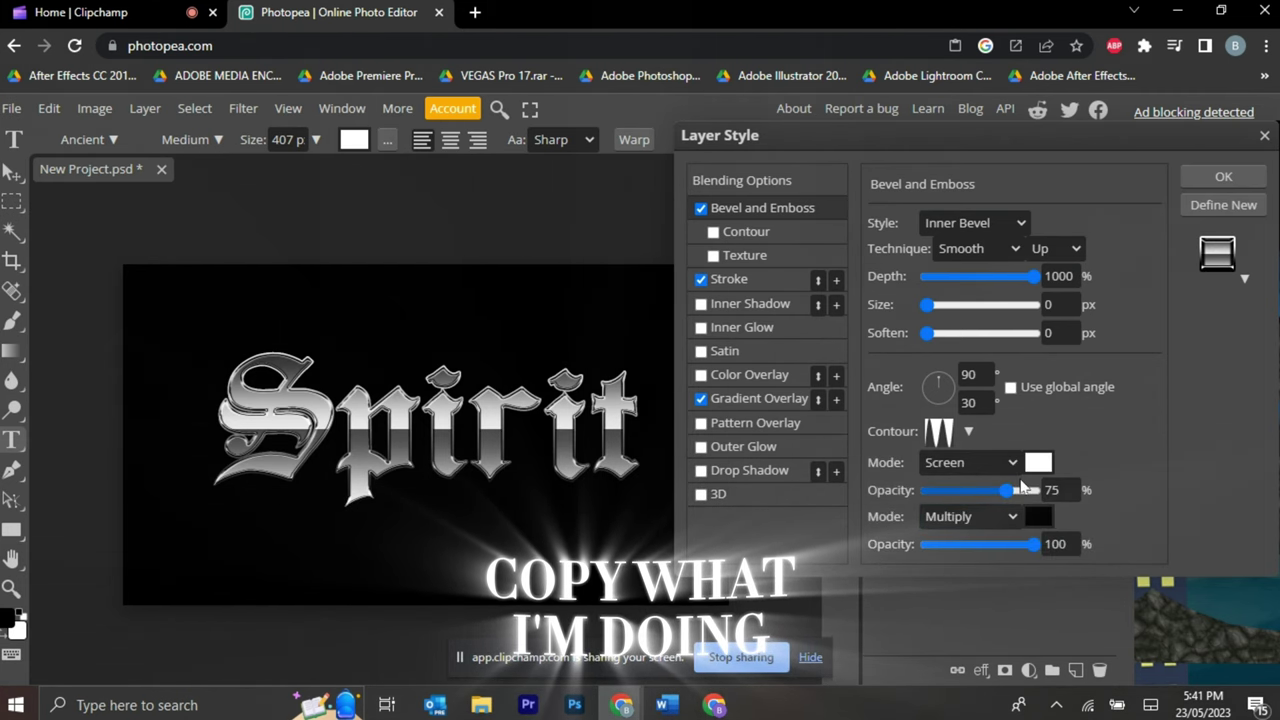
- Try lower bevel depths and the Outer Bevel style, and return to Inner Bevel at 1000% depth
left_click(975, 279)
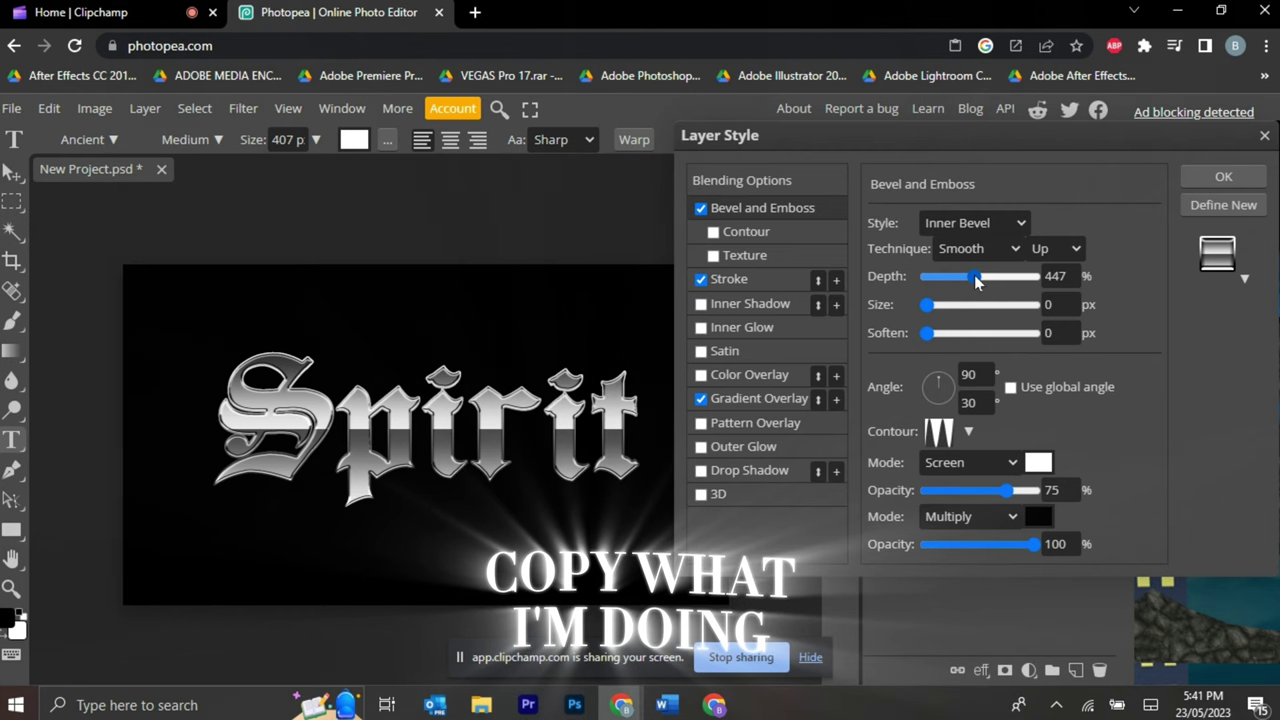
left_click_drag(974, 275, 1134, 303)
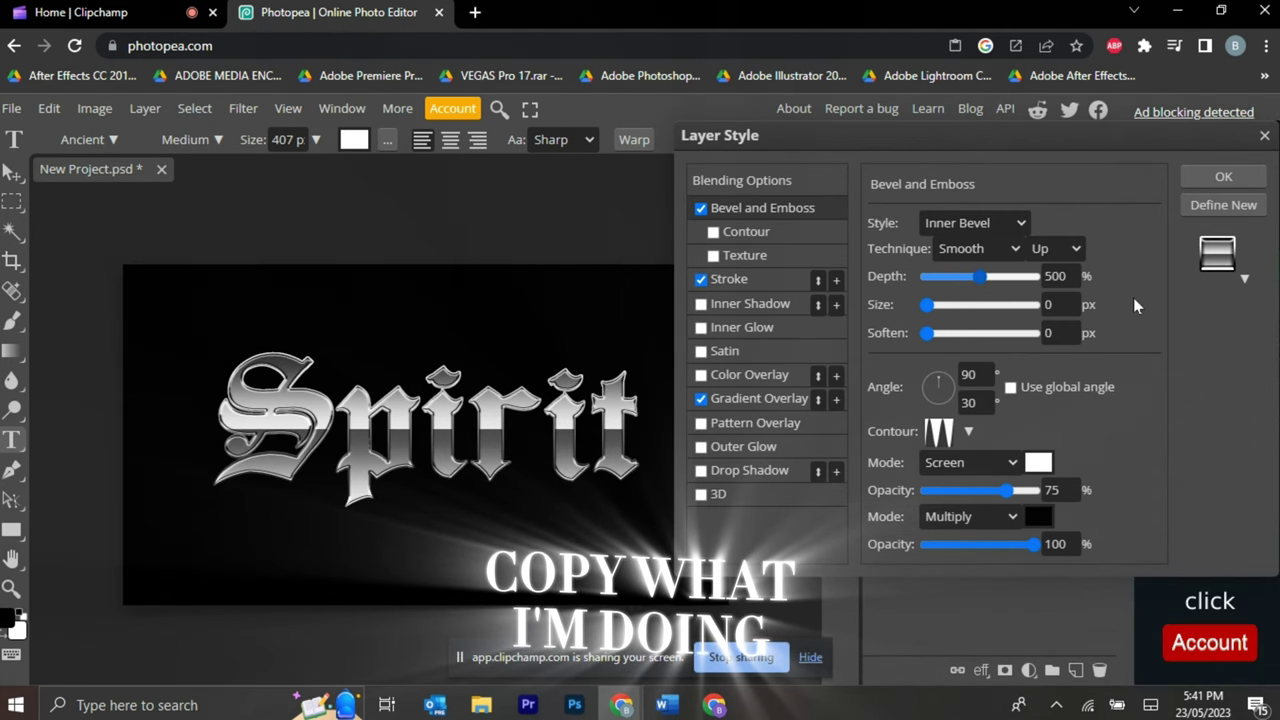
left_click(936, 224)
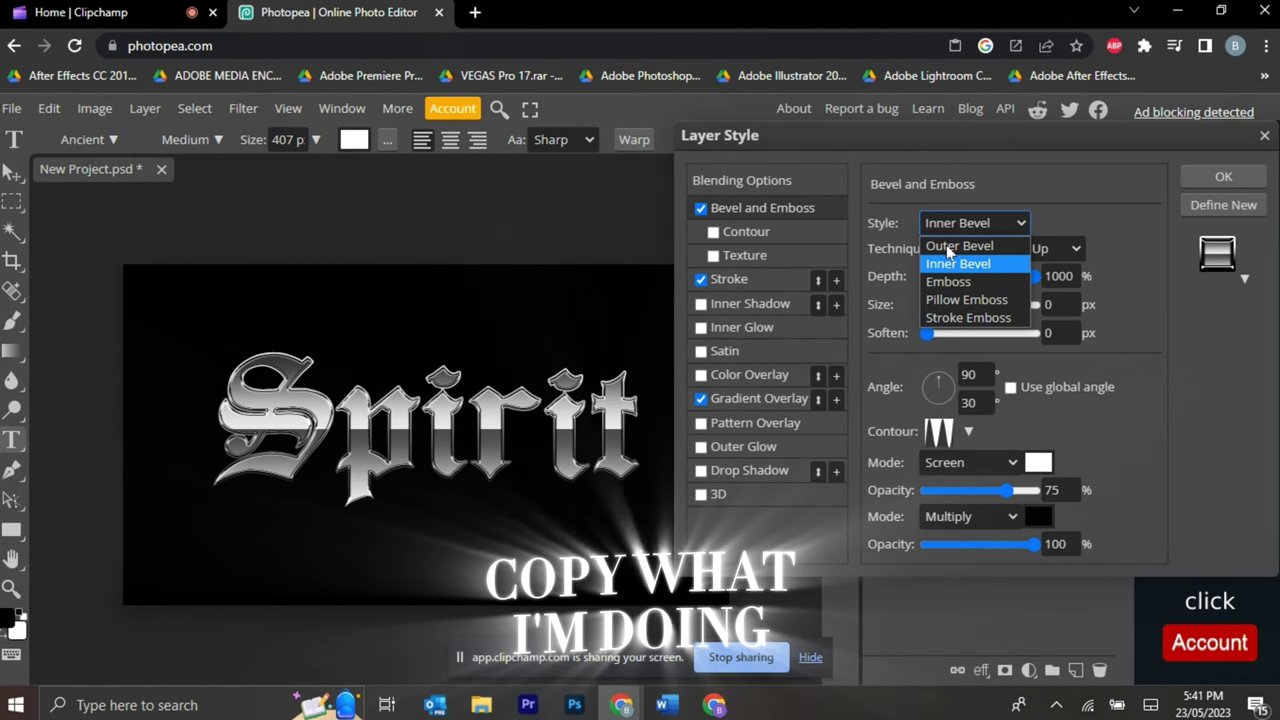
key("Escape")
key("Up")
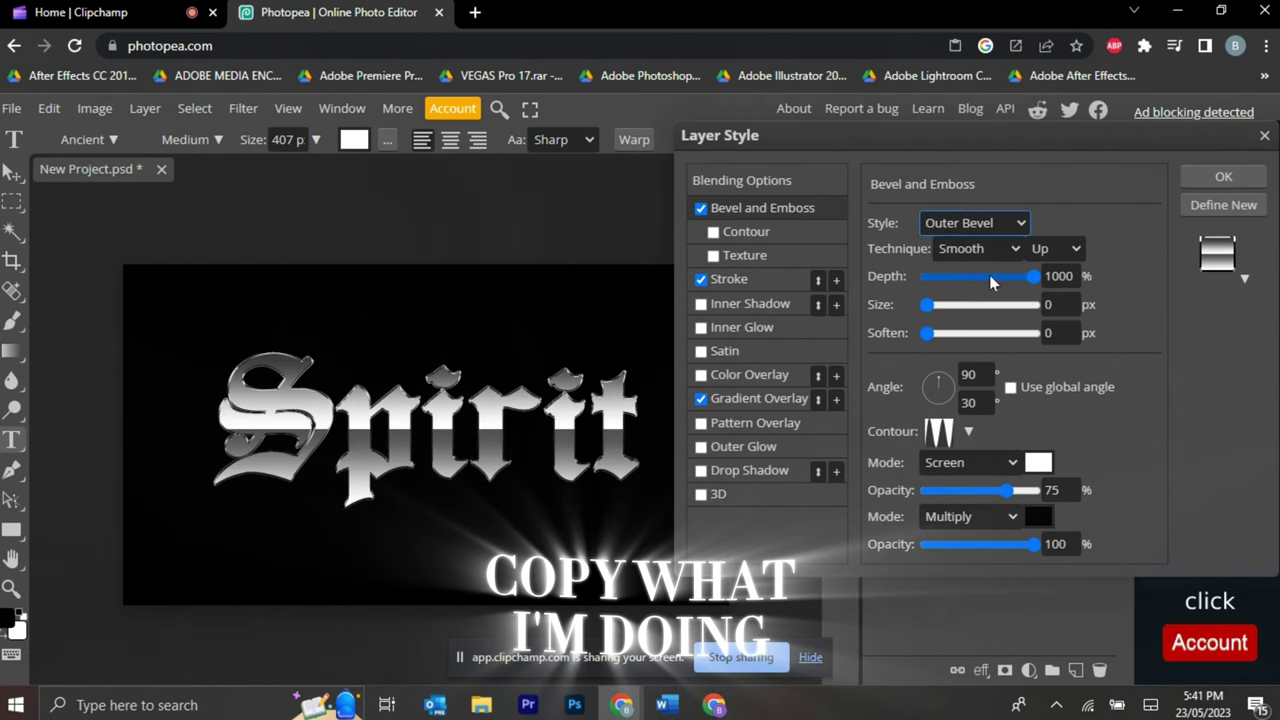
left_click_drag(989, 275, 968, 287)
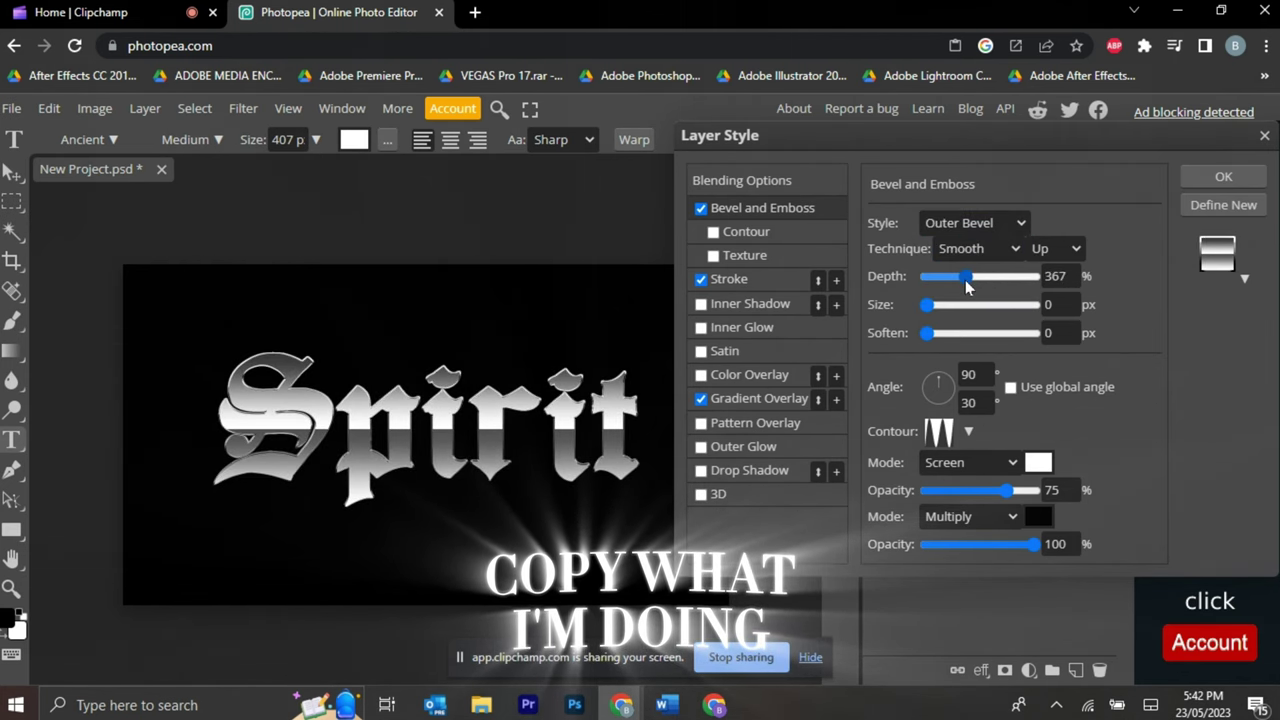
left_click_drag(1076, 286, 1080, 284)
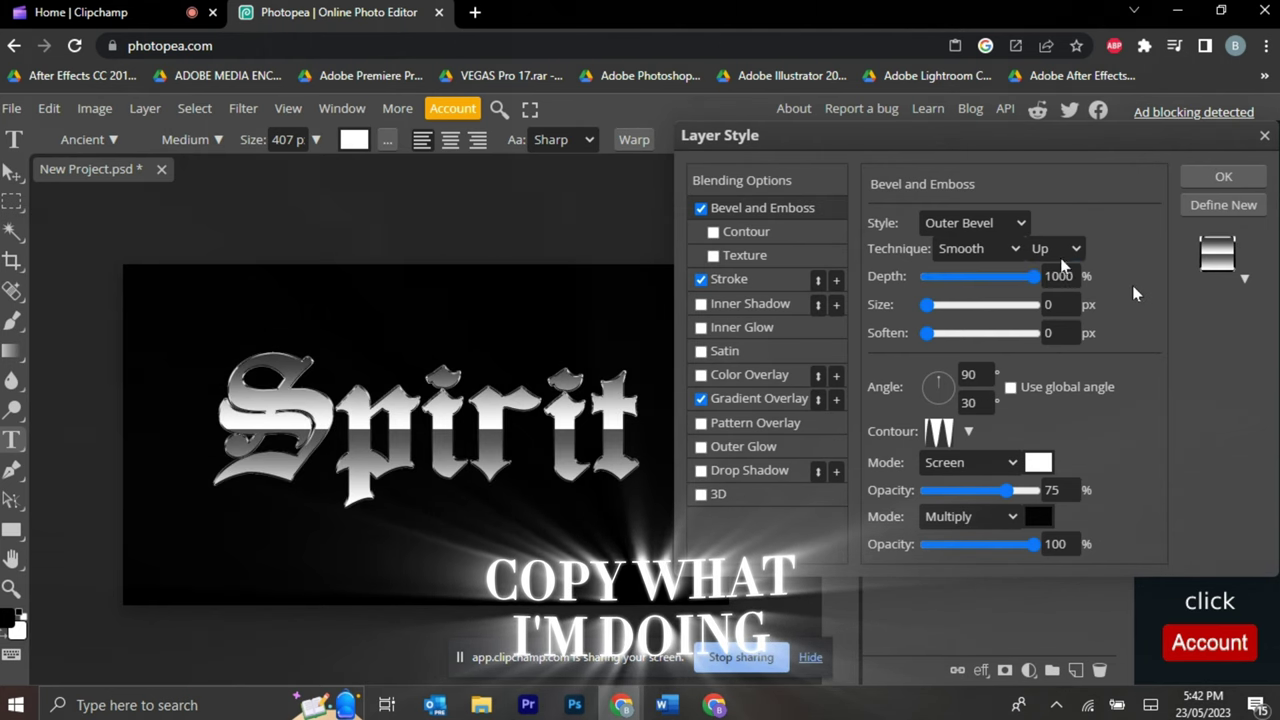
left_click(963, 224)
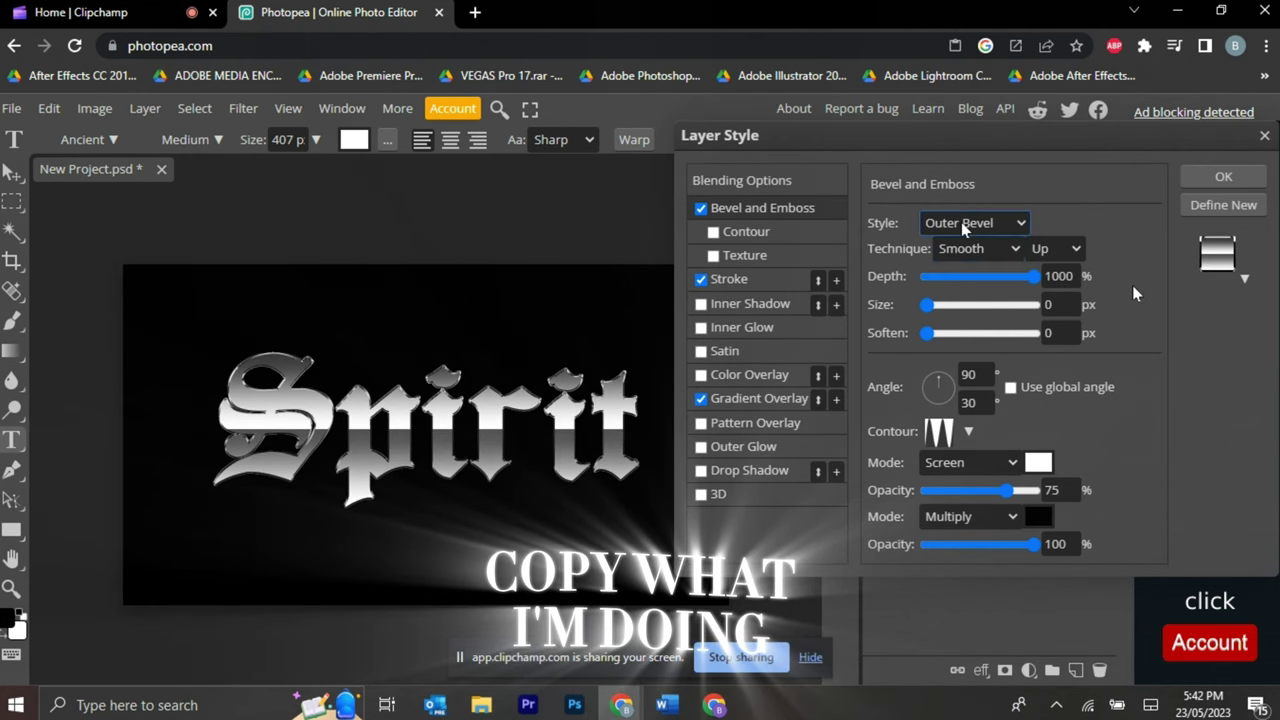
key("Escape")
key("Down")
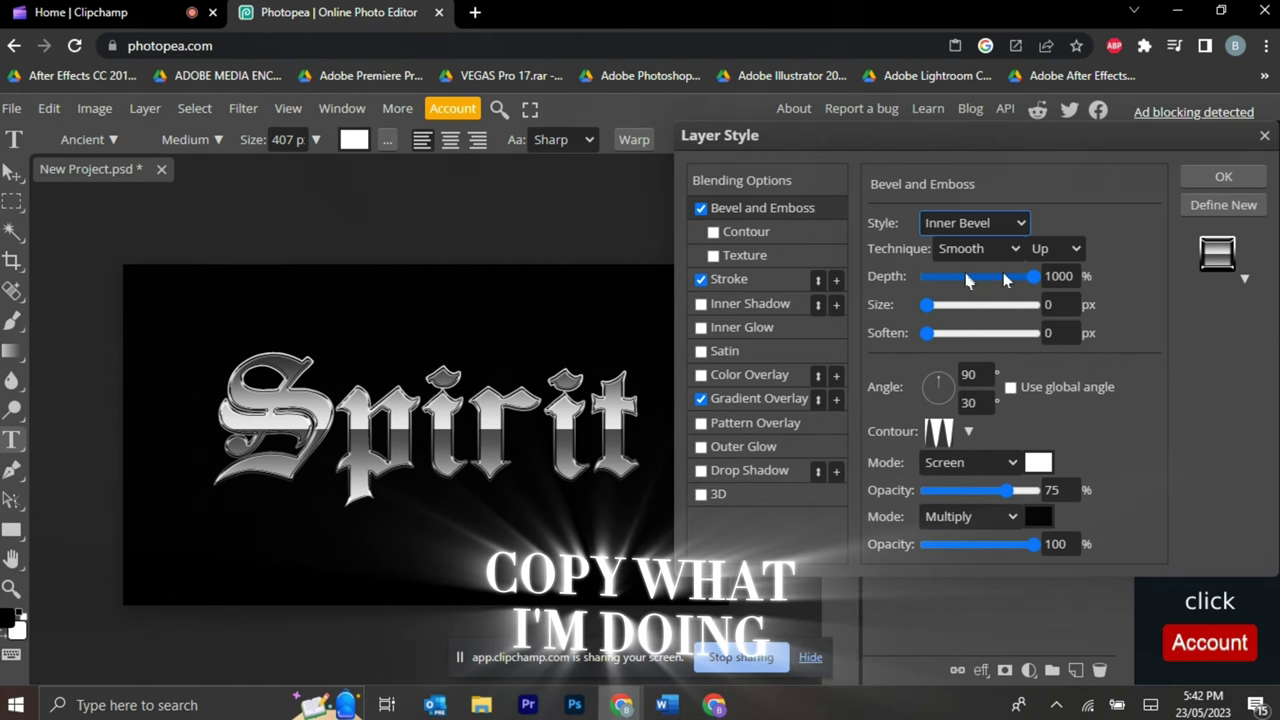
- Set the bevel depth to 332%, the Screen highlight opacity to 100% and the Multiply shadow opacity to 62%
left_click_drag(1000, 277, 966, 280)
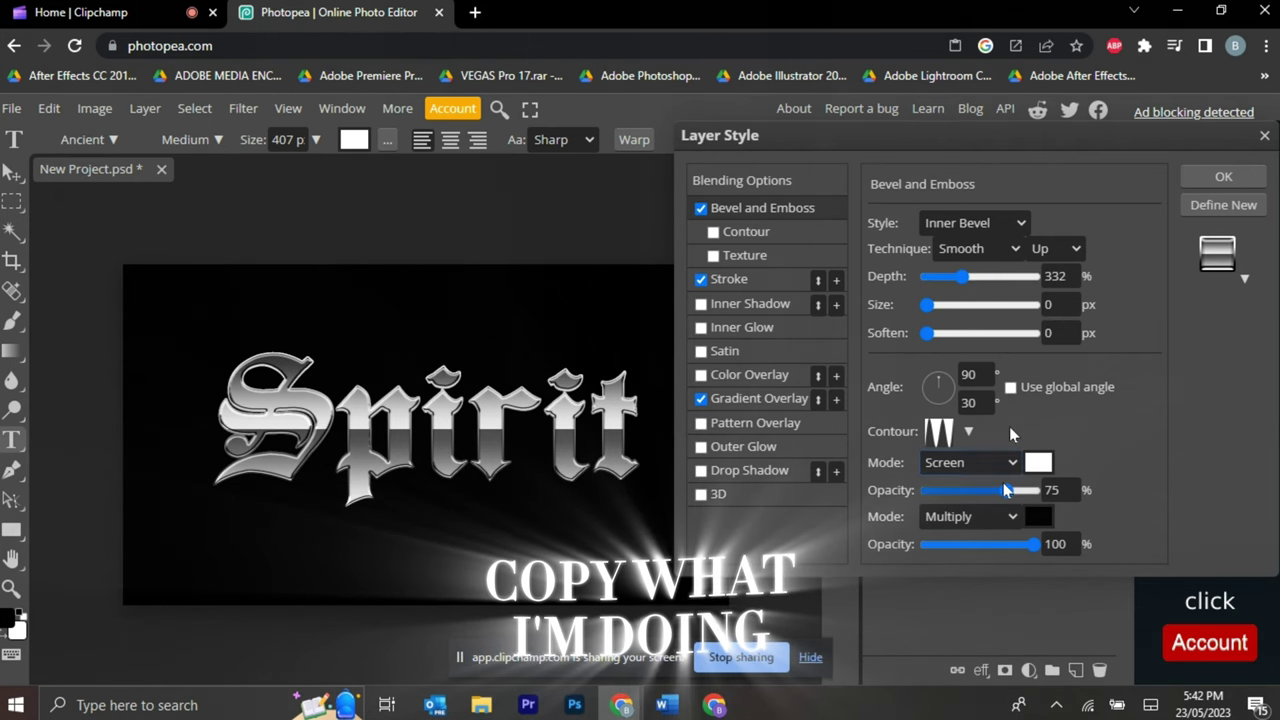
left_click_drag(1006, 490, 1062, 497)
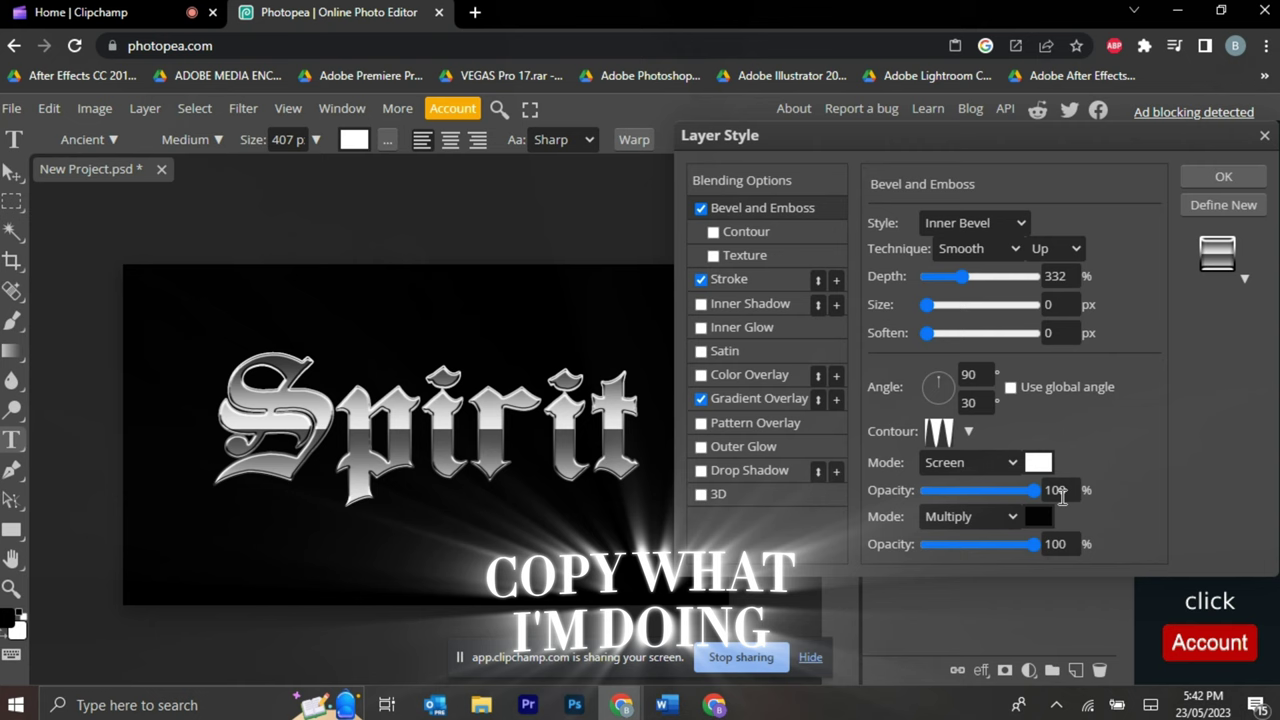
left_click(994, 544)
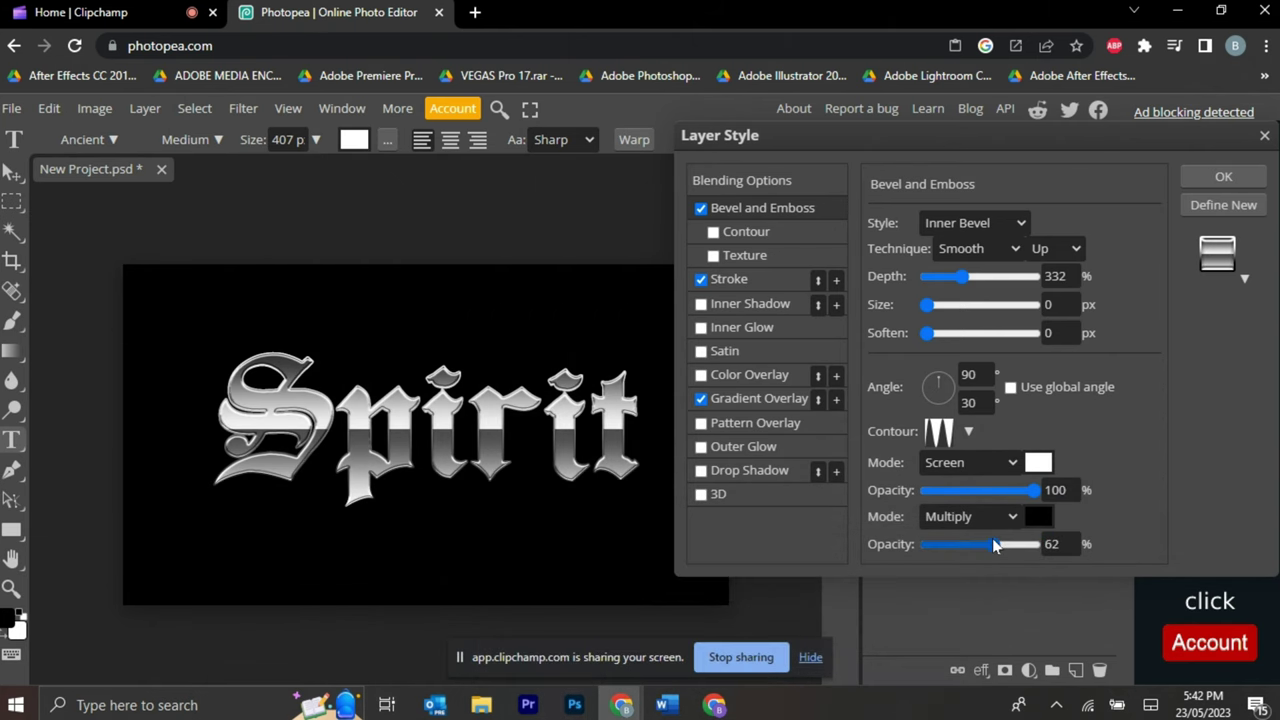
- Accept the Spirit layer's style and enable the 3D effect on the Spirit copy layer with a -90° angle
left_click(1200, 177)
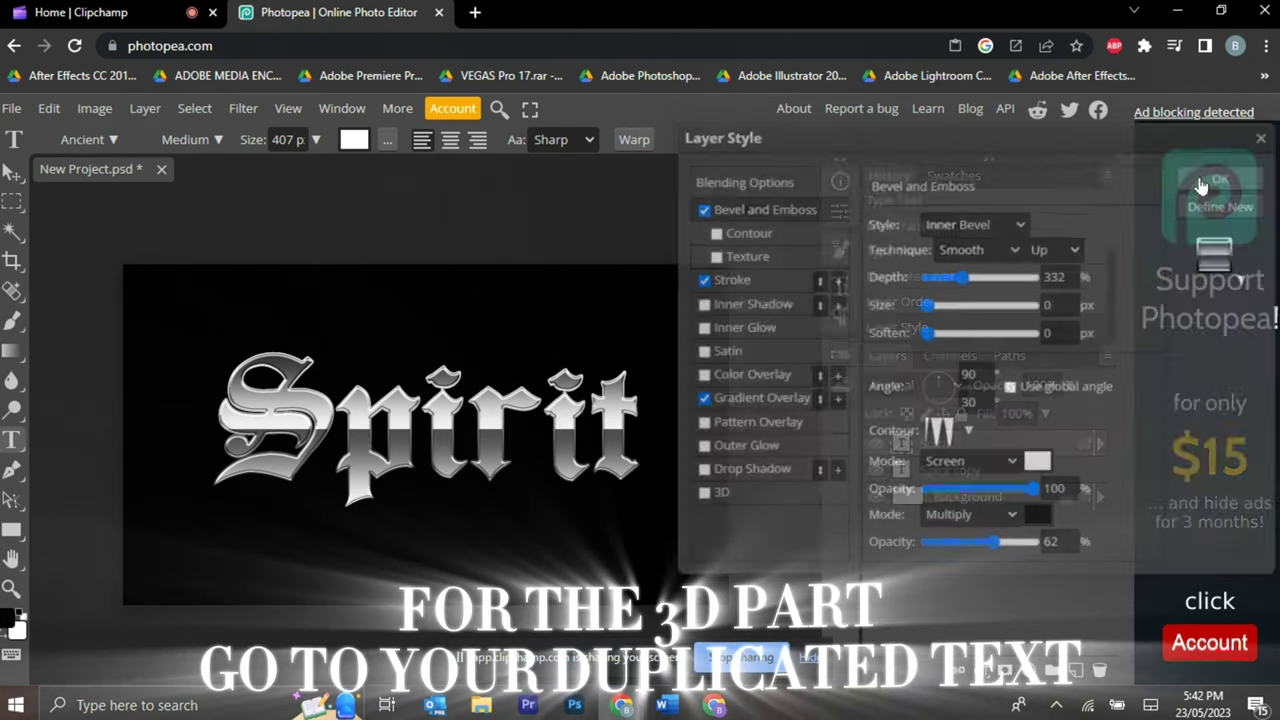
left_click(944, 474)
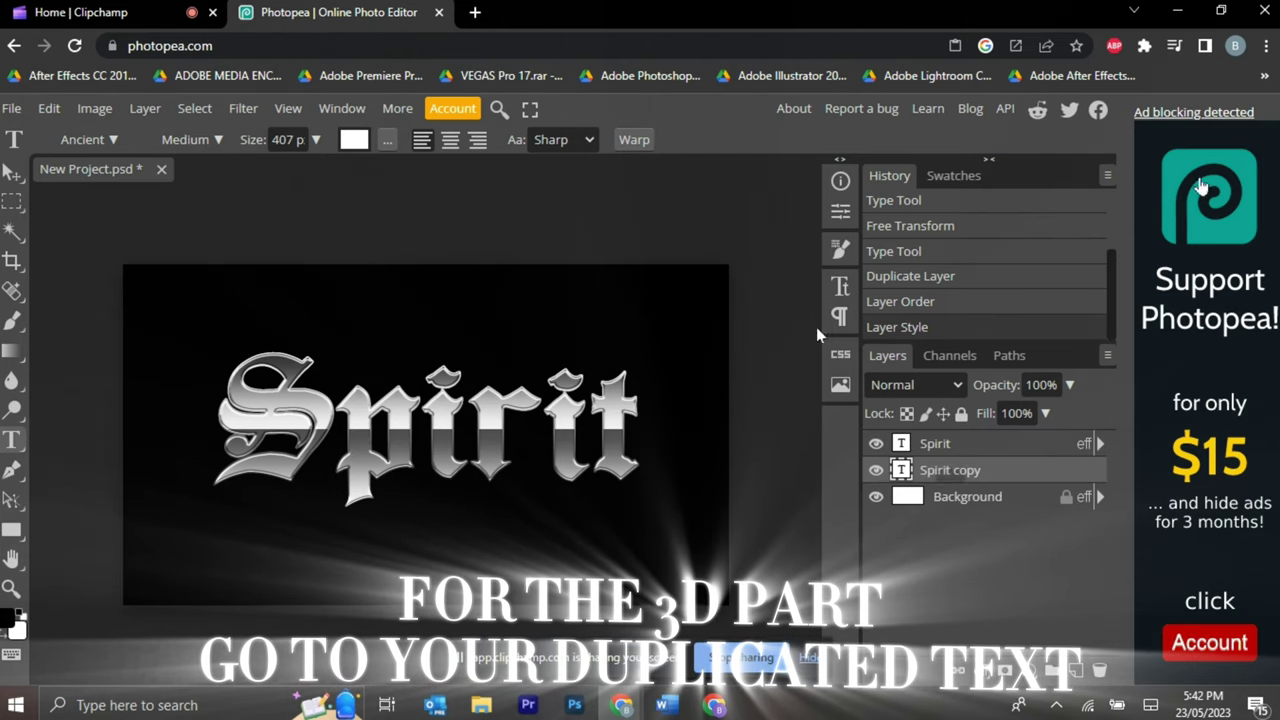
right_click(950, 481)
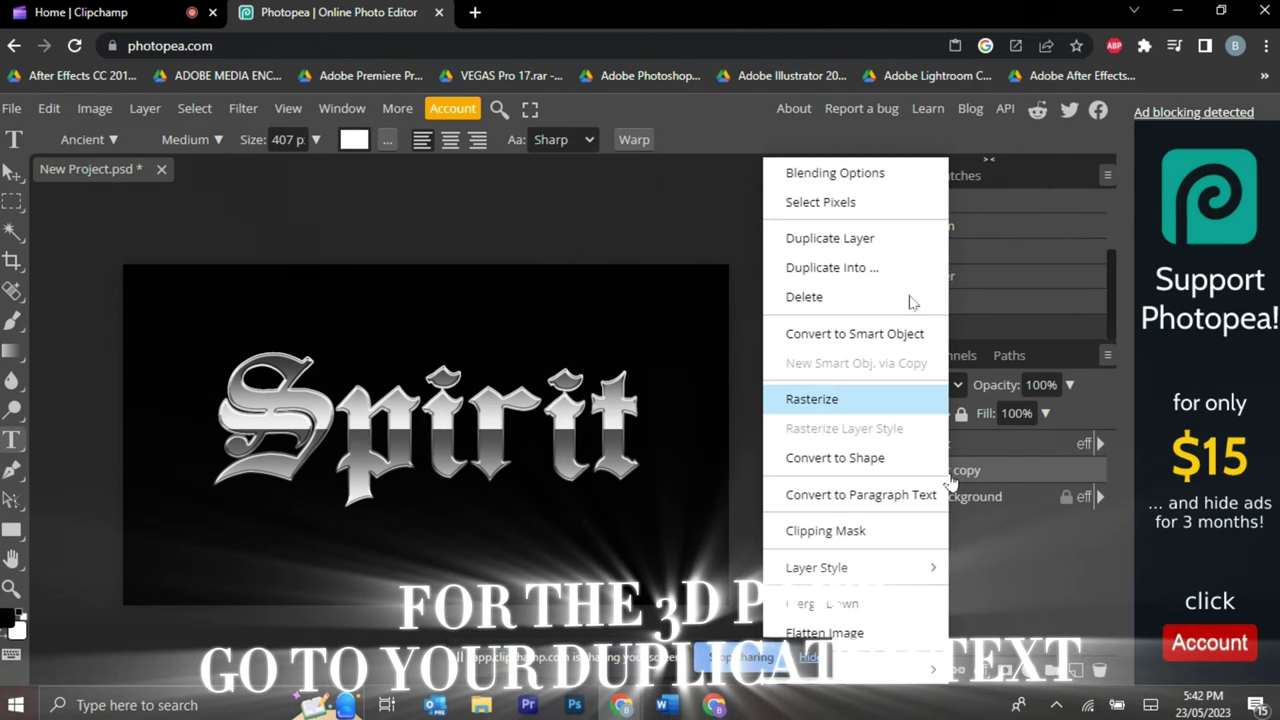
left_click(854, 173)
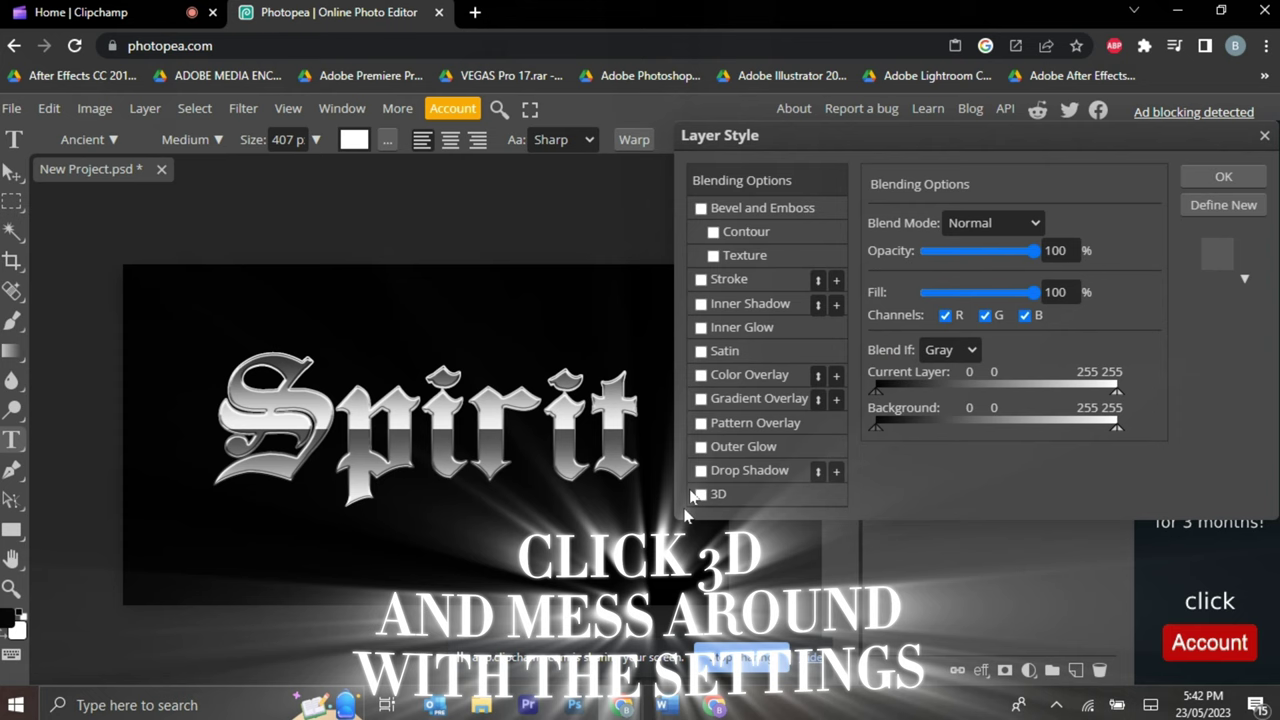
left_click(700, 495)
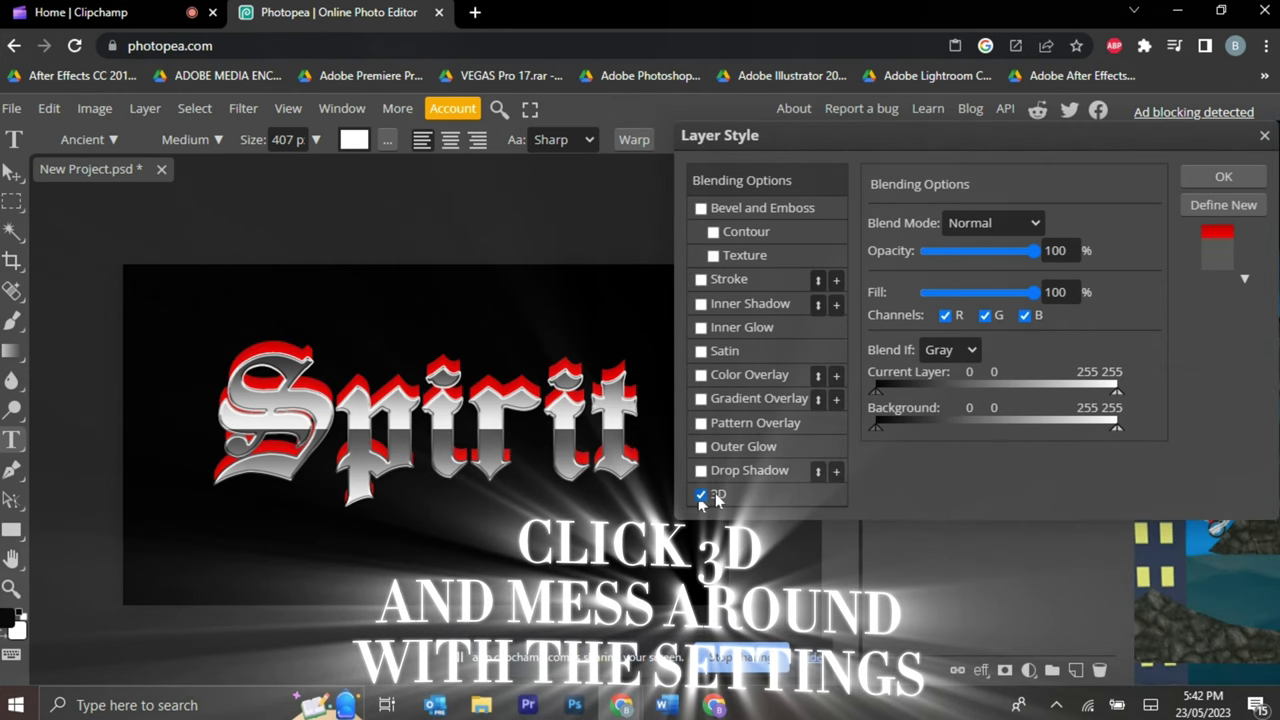
left_click(717, 495)
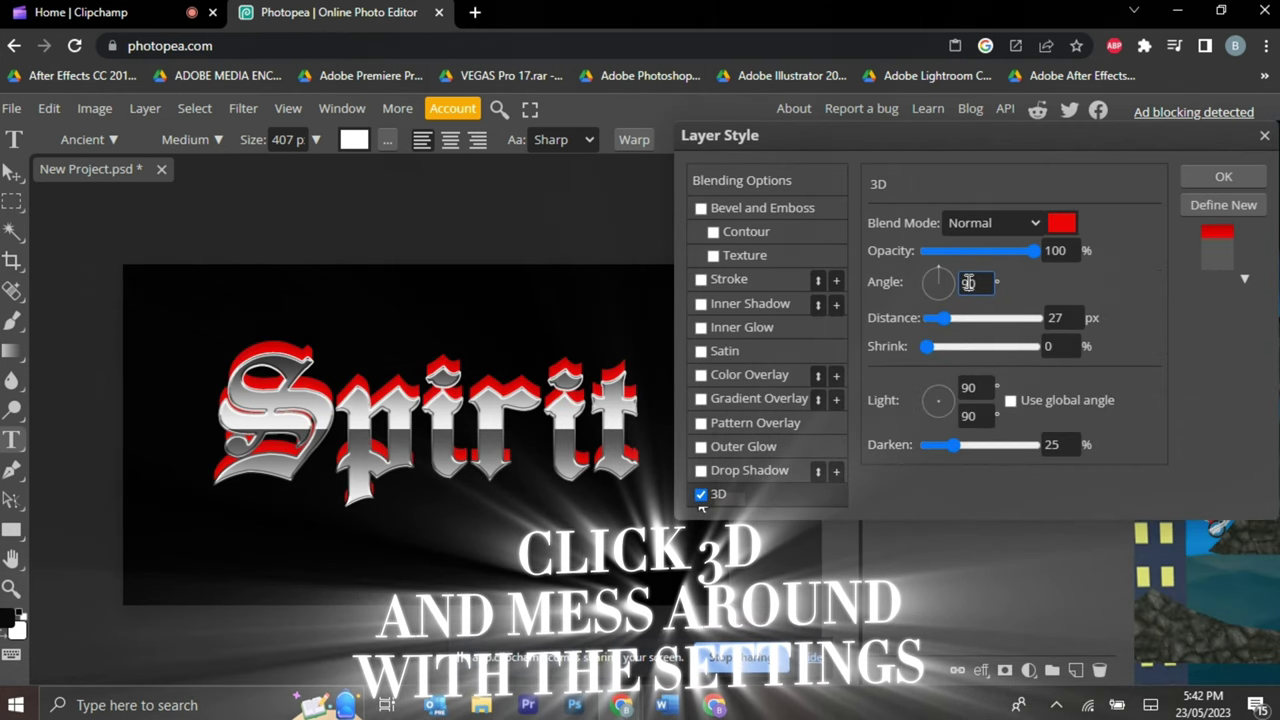
type("-")
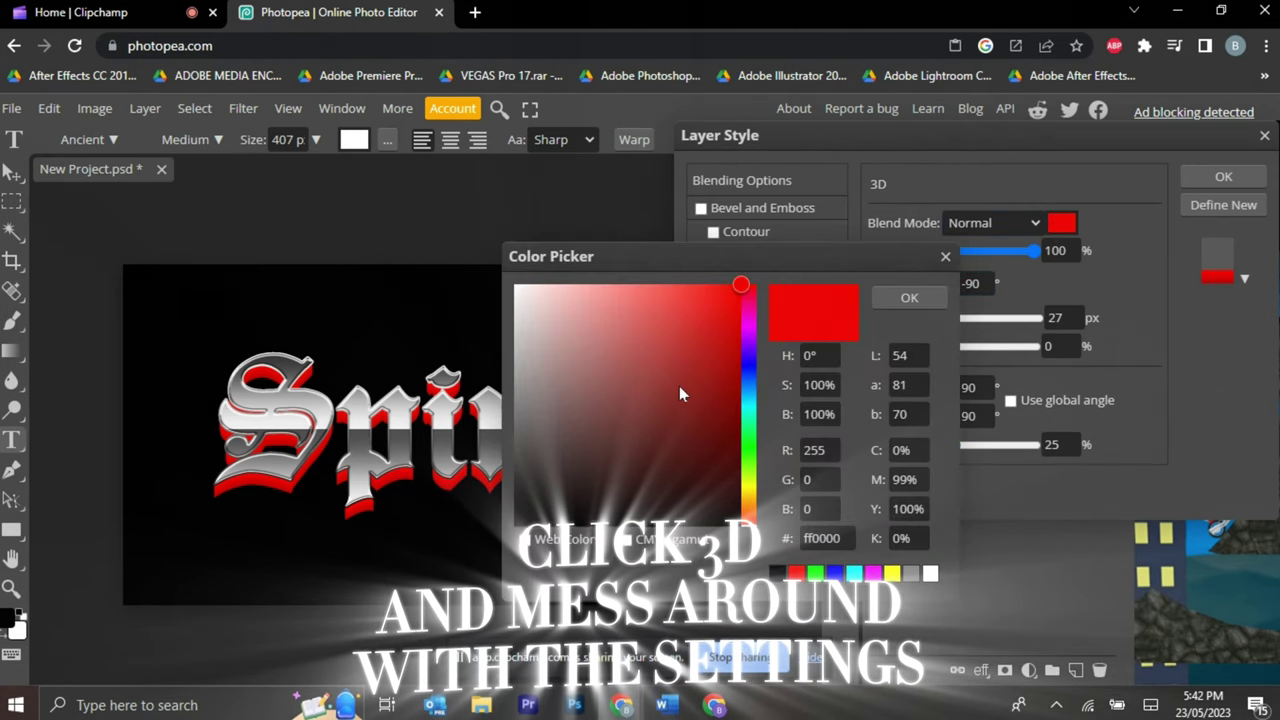
- Set the 3D effect's colour to dark grey #2a2a2a and its darken amount to 100%
mouse_move(681, 394)
left_mouse_down()
mouse_move(420, 490)
mouse_move(409, 543)
mouse_move(413, 464)
mouse_move(413, 487)
left_mouse_up()
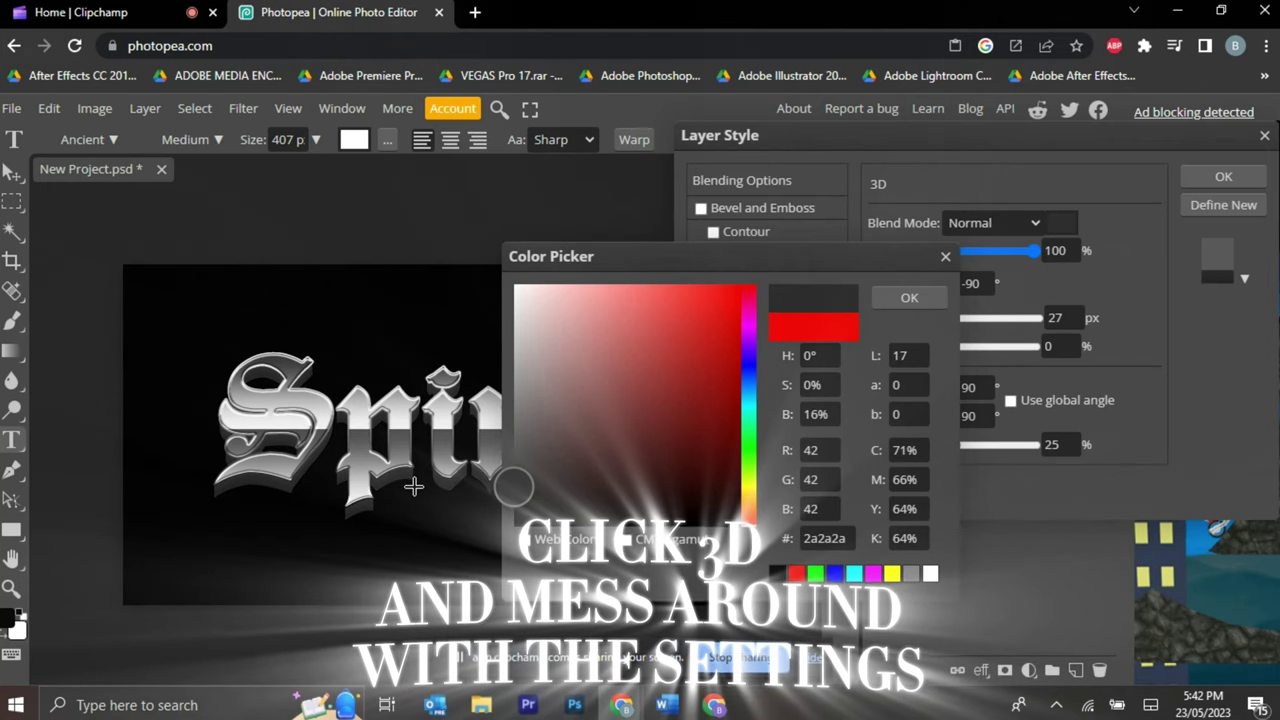
left_click(891, 300)
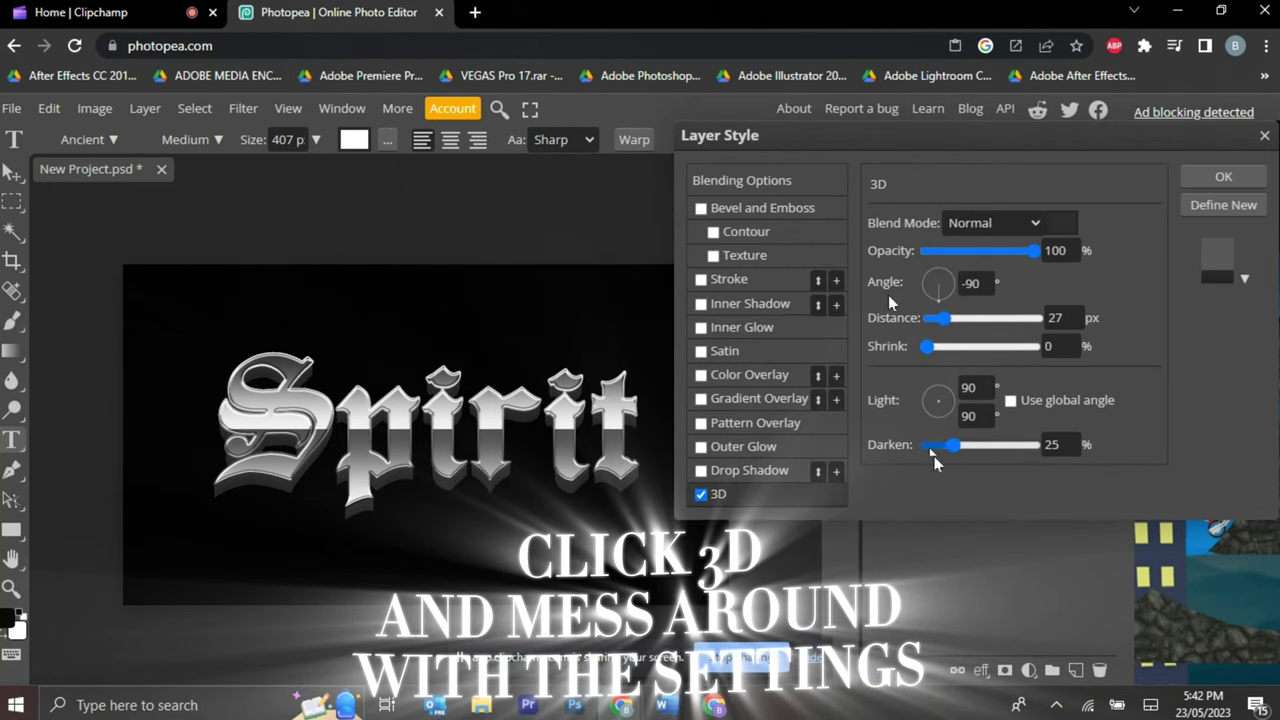
left_click_drag(957, 447, 1132, 430)
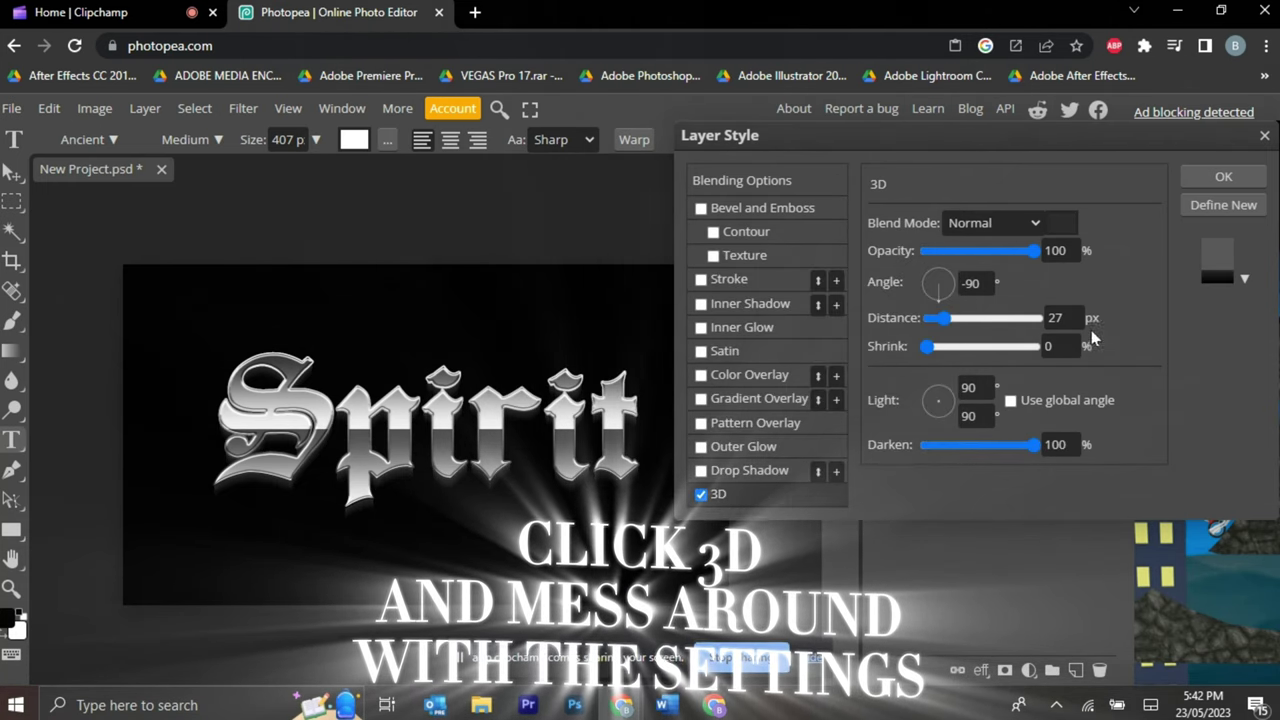
- Make the 3D colour a slightly darker grey, and set the distance to 58 px and the shrink to 22%
left_click(1056, 229)
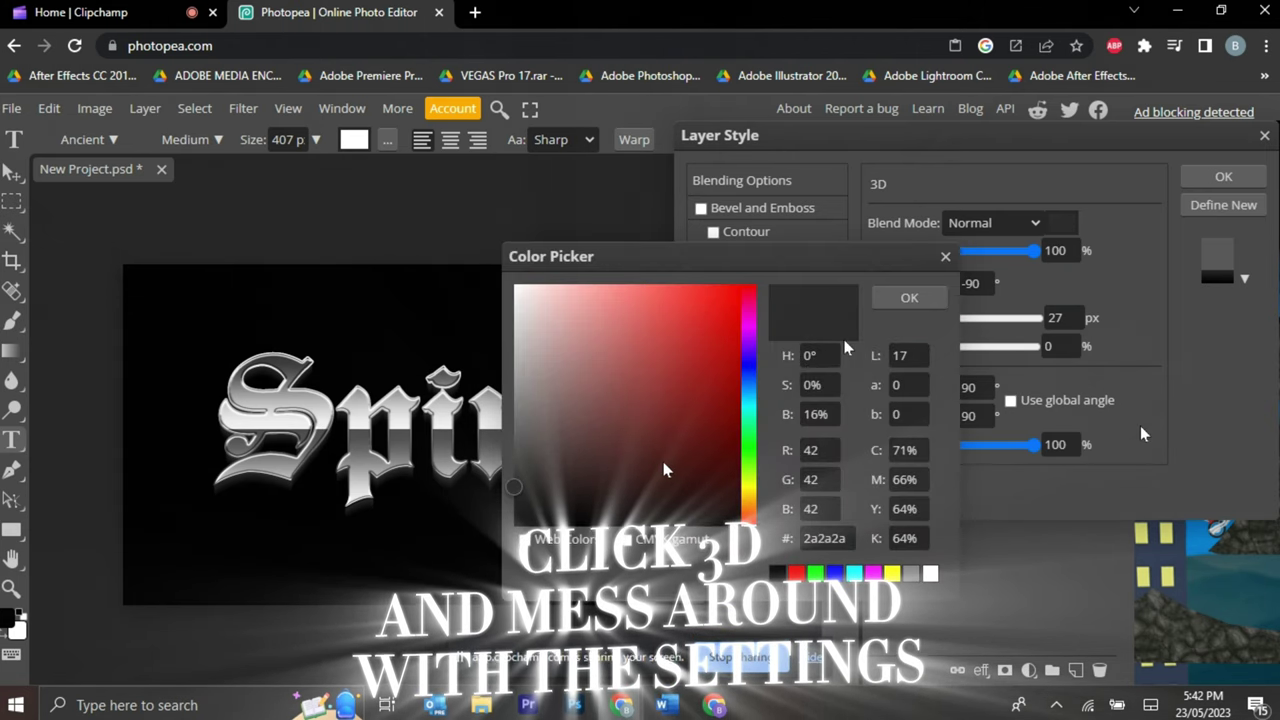
left_click_drag(443, 420, 455, 508)
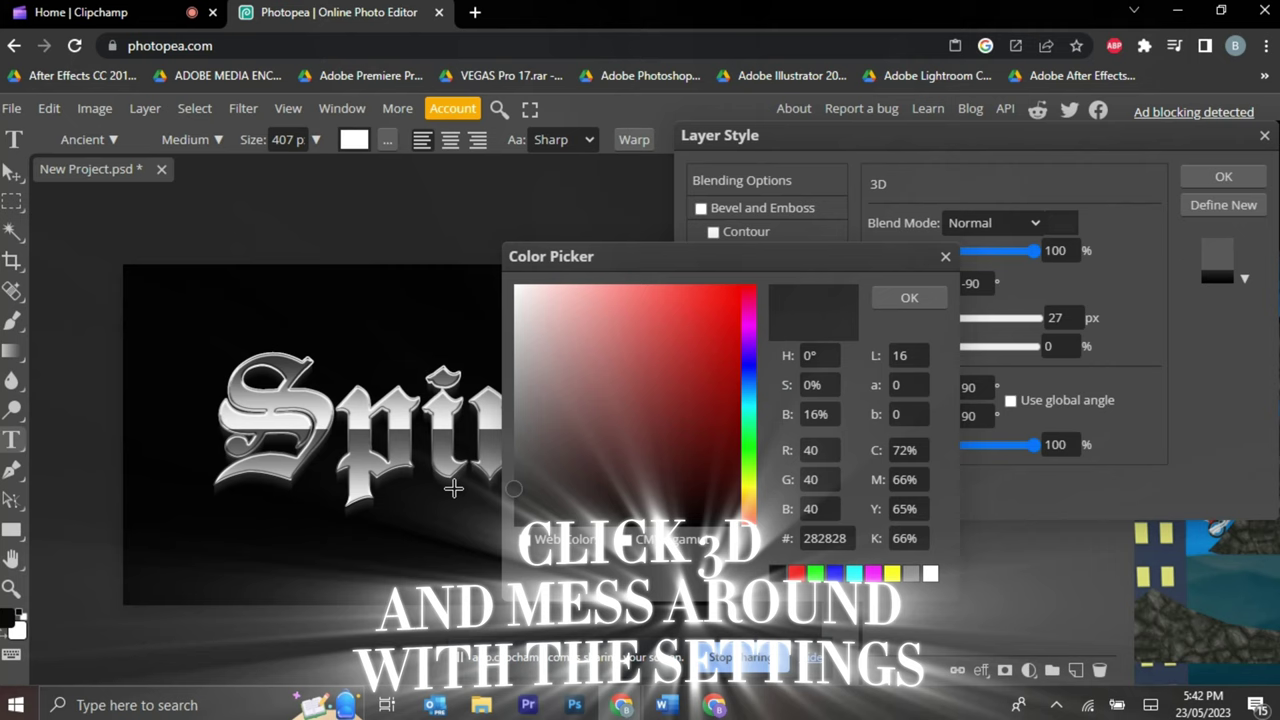
left_click(907, 298)
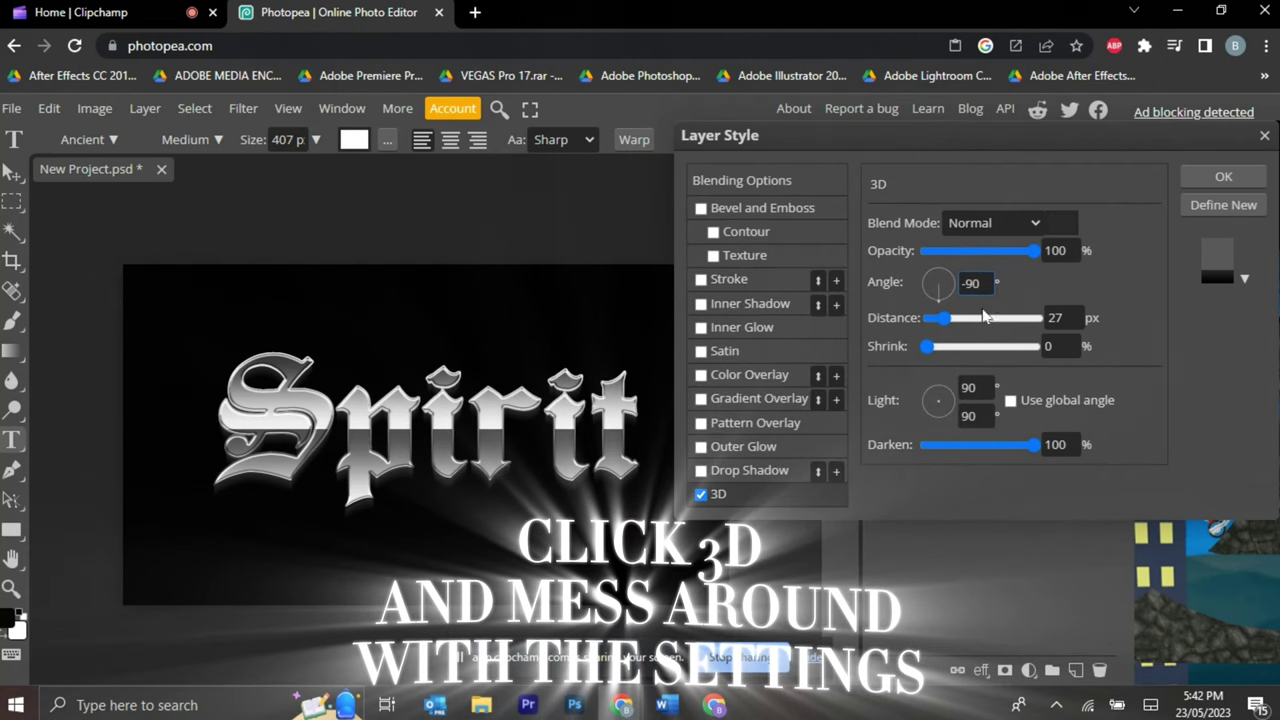
left_click_drag(942, 318, 947, 345)
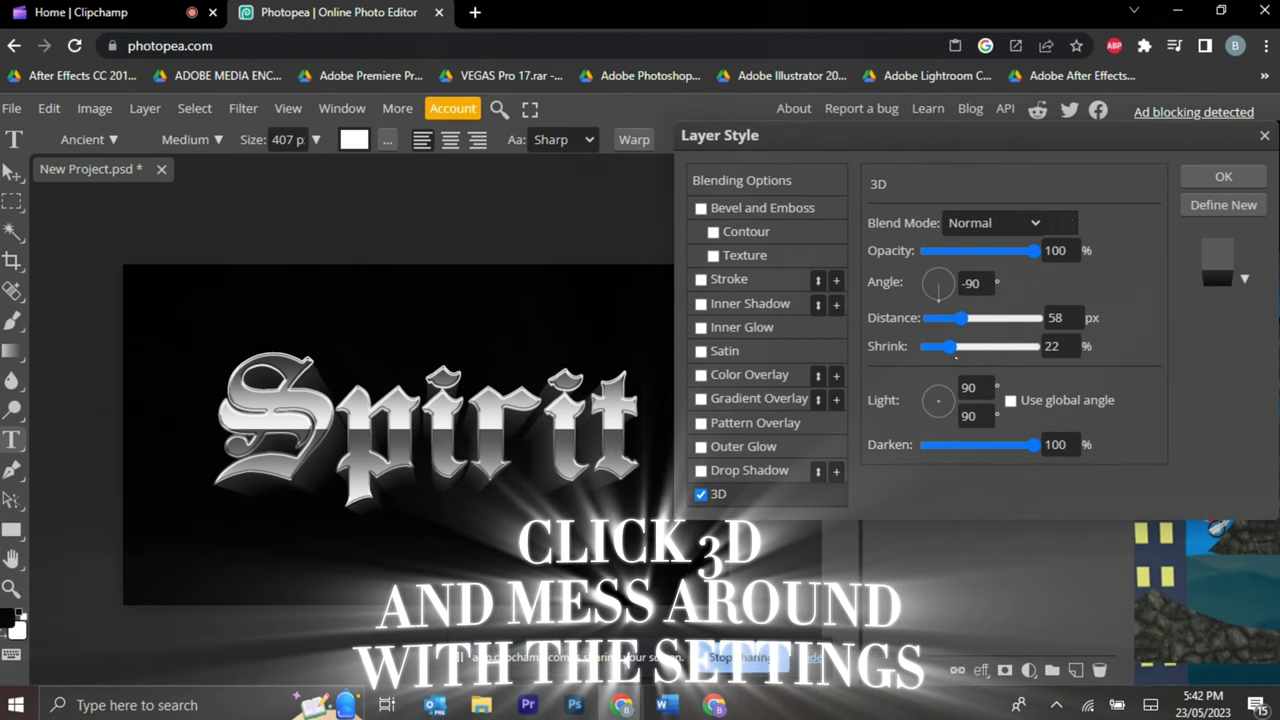
- Try #be2d2d, white, #8b0000, olive yellow #8b8000 and bright red #ff0000 as the 3D effect's colour
left_click(1063, 214)
left_click(686, 346)
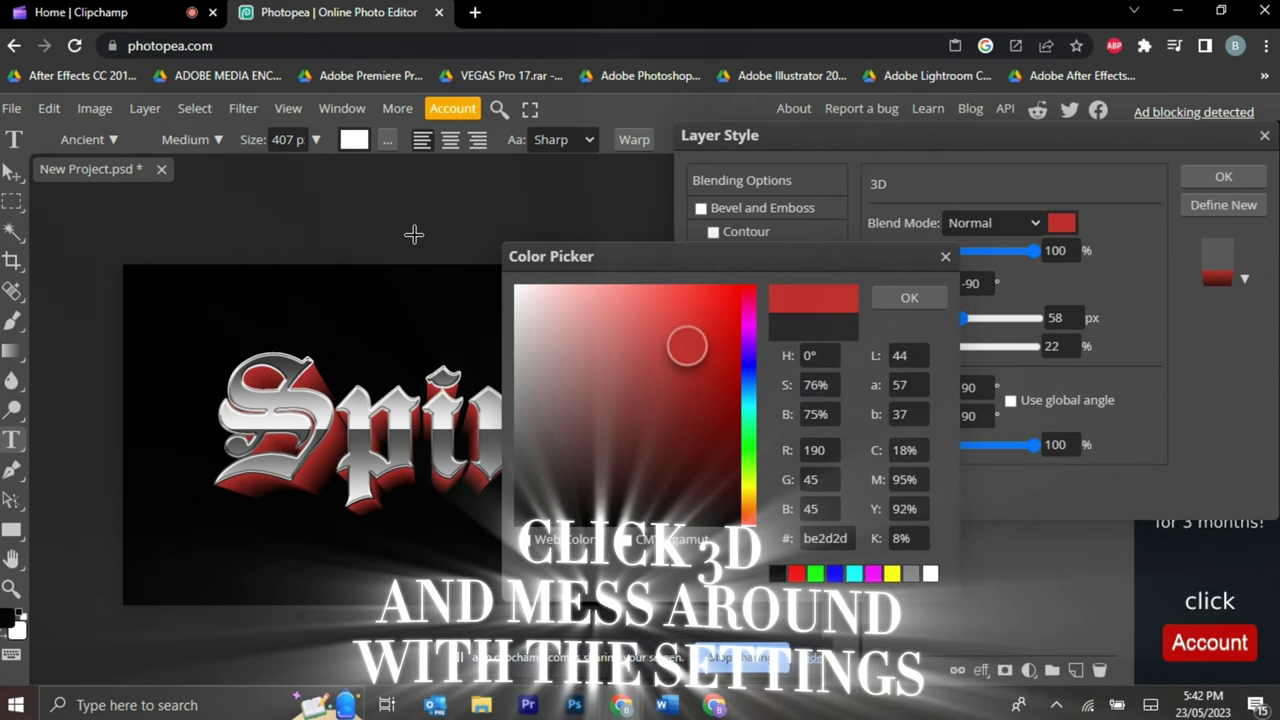
left_click(513, 286)
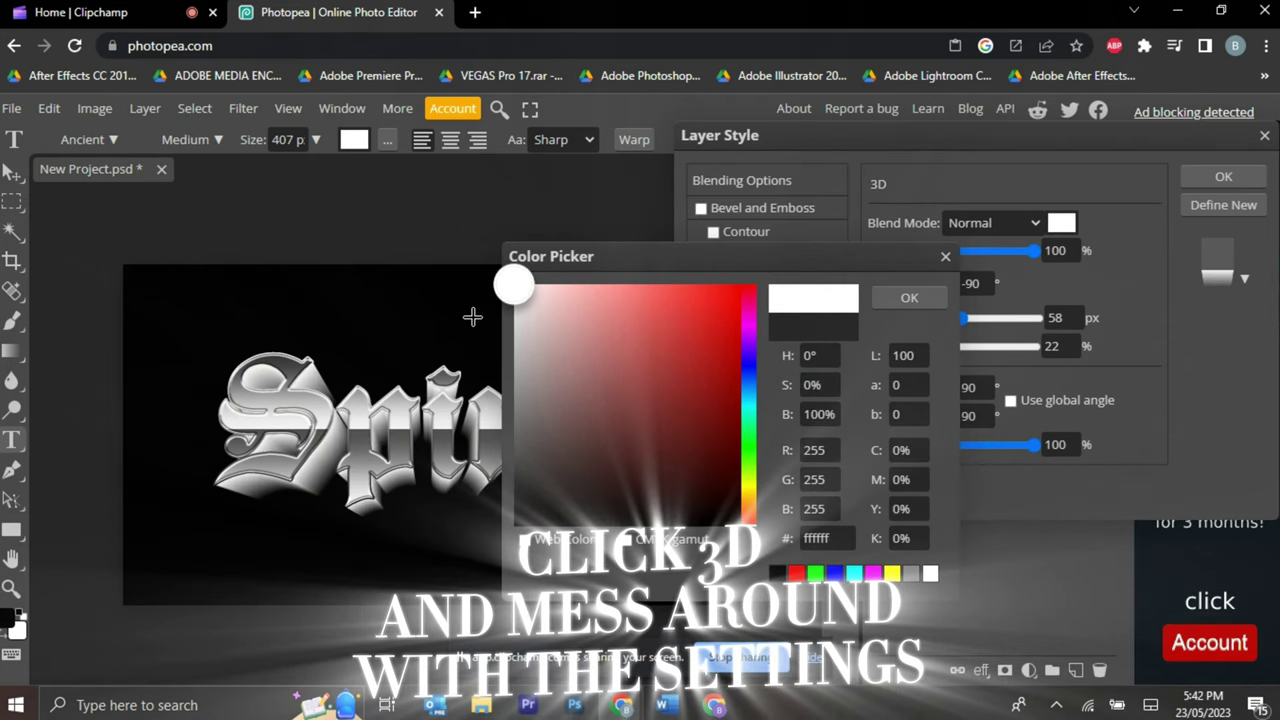
left_click(485, 356)
left_click_drag(485, 356, 790, 395)
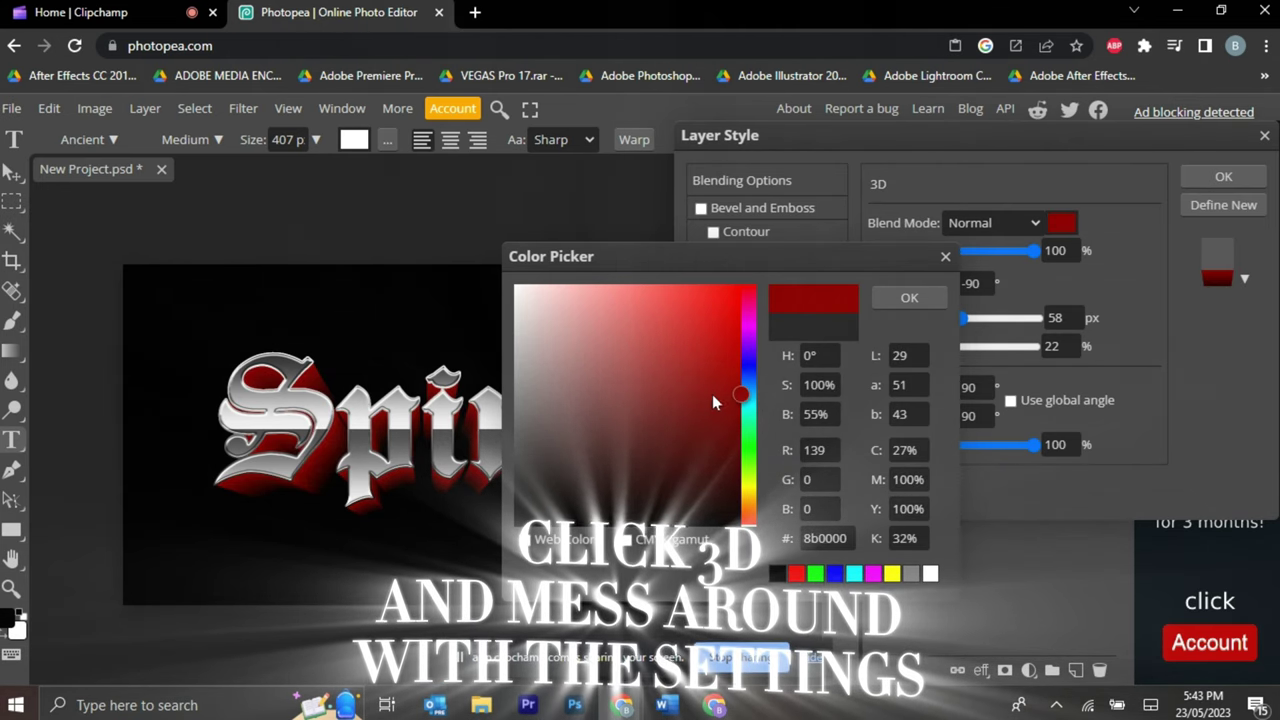
left_click(749, 492)
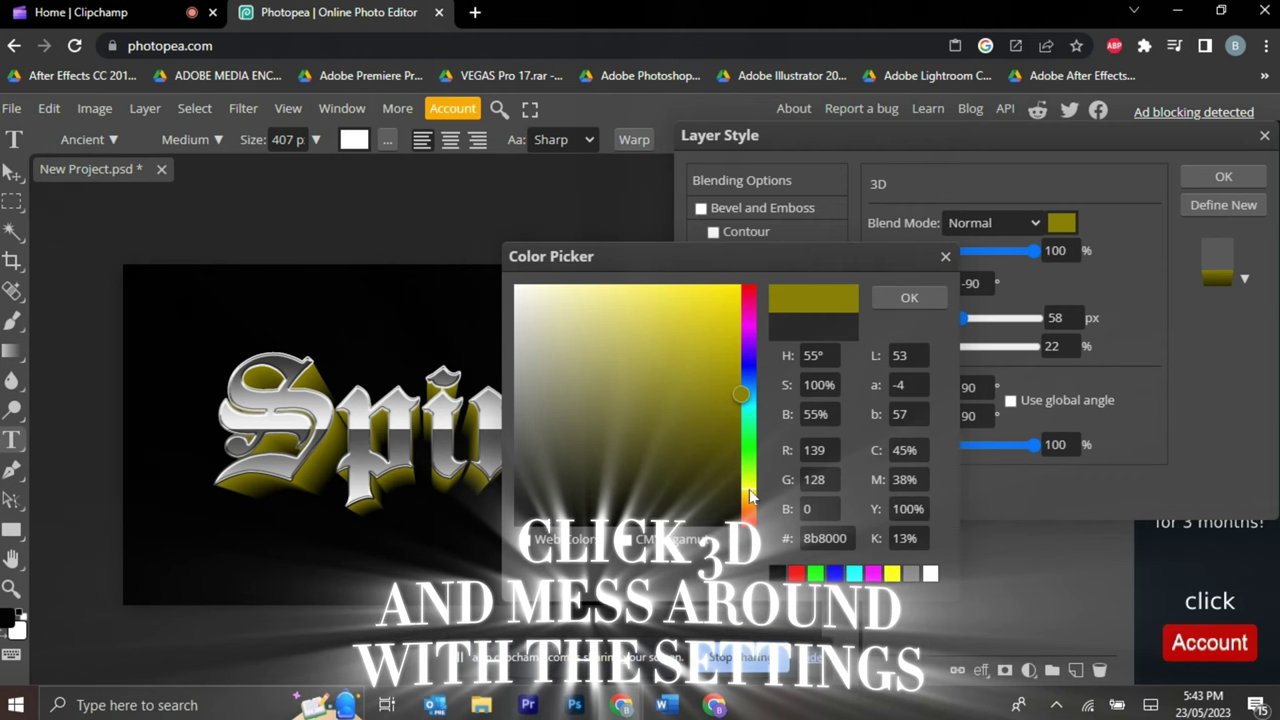
left_click_drag(749, 495, 749, 493)
mouse_move(748, 414)
left_mouse_down()
mouse_move(748, 334)
mouse_move(775, 258)
left_mouse_up()
left_click(748, 379)
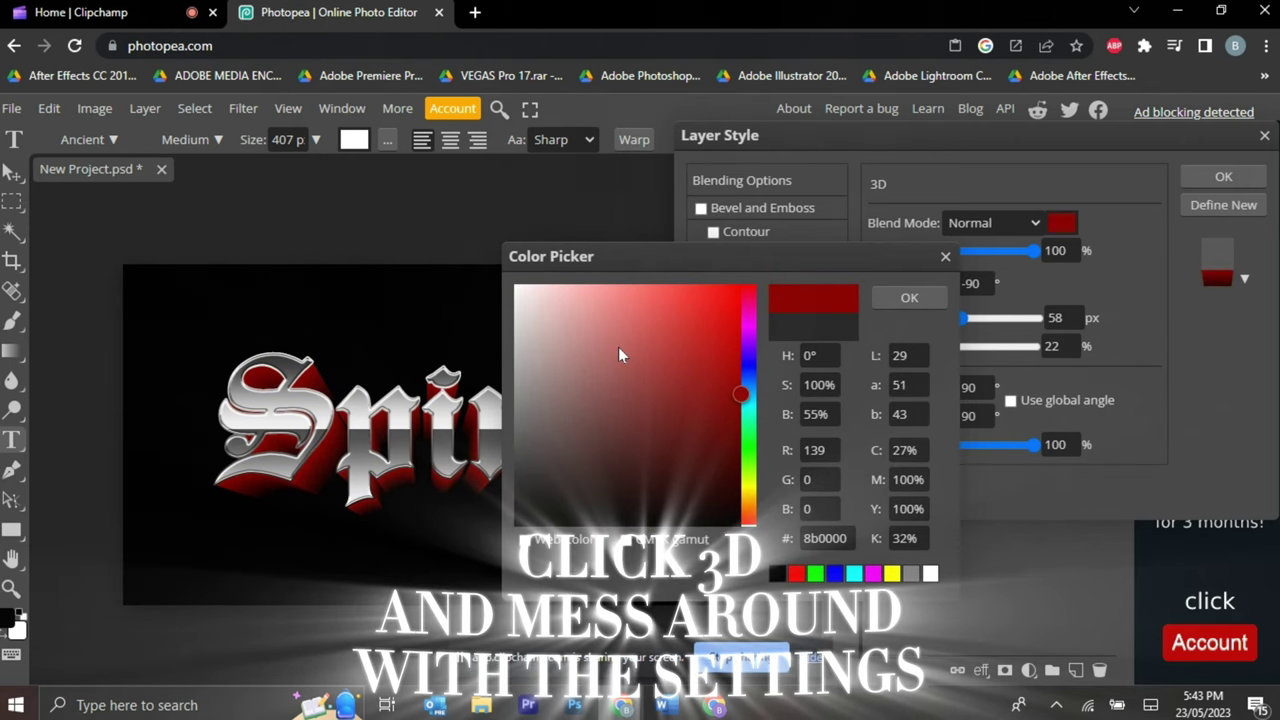
mouse_move(614, 352)
left_mouse_down()
mouse_move(891, 223)
mouse_move(891, 249)
left_mouse_up()
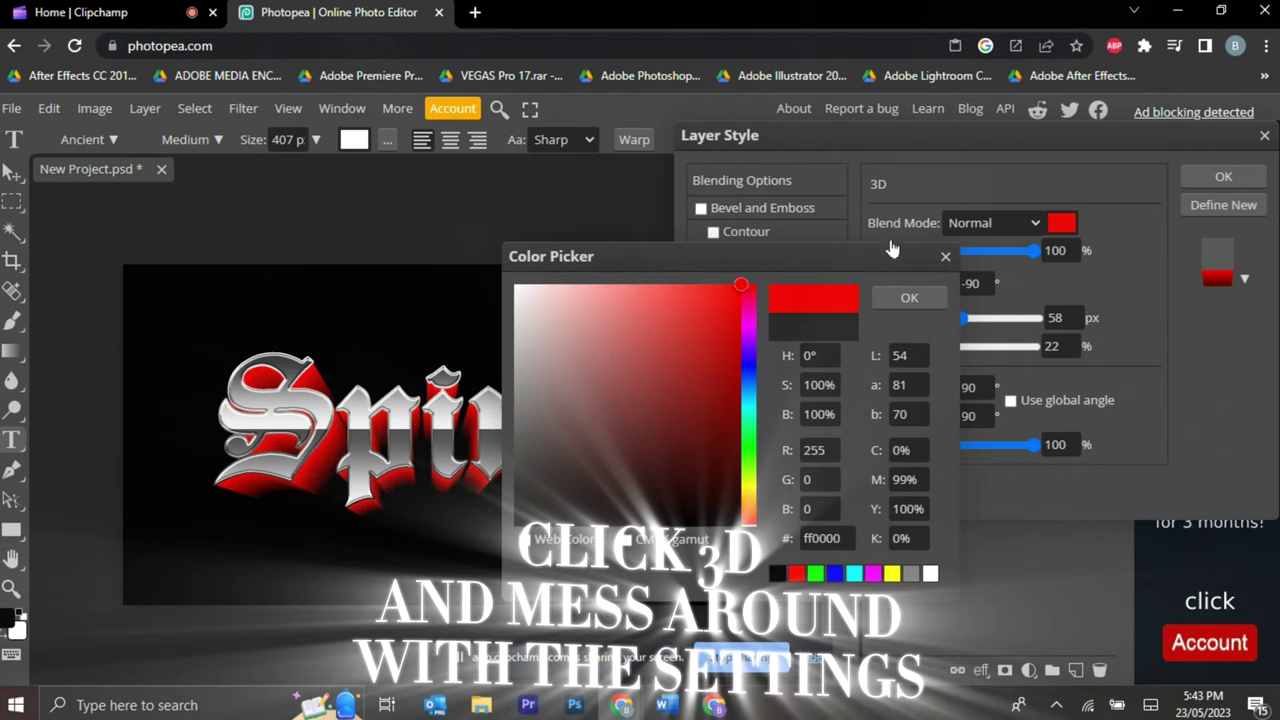
- Set the 3D effect's colour to dark red #900606 and apply the style to the Spirit copy layer
left_click(714, 400)
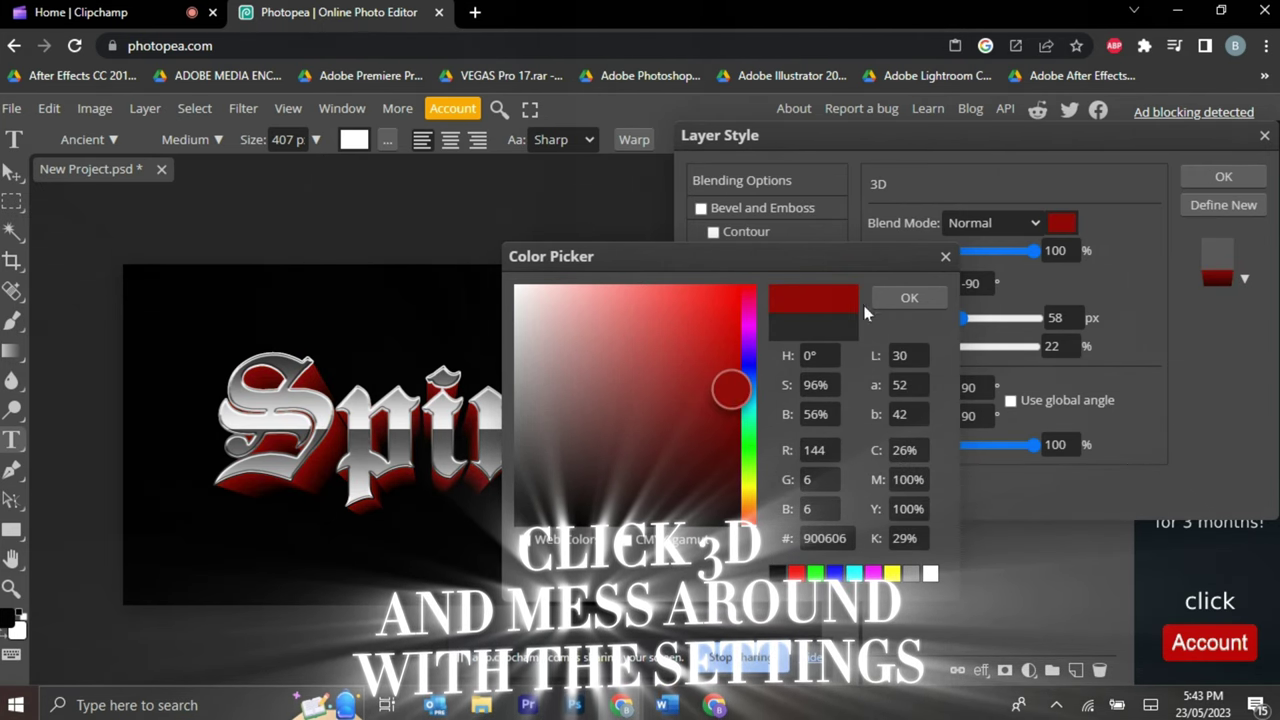
left_click(906, 299)
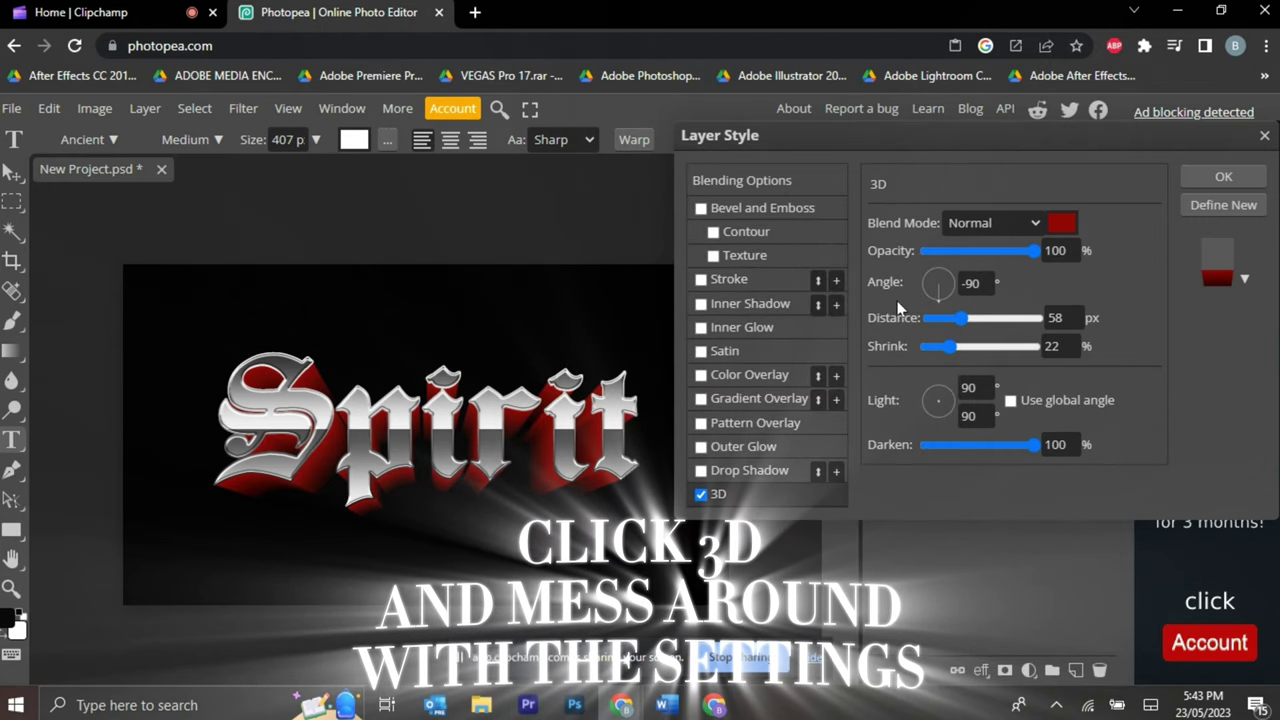
left_click(1221, 178)
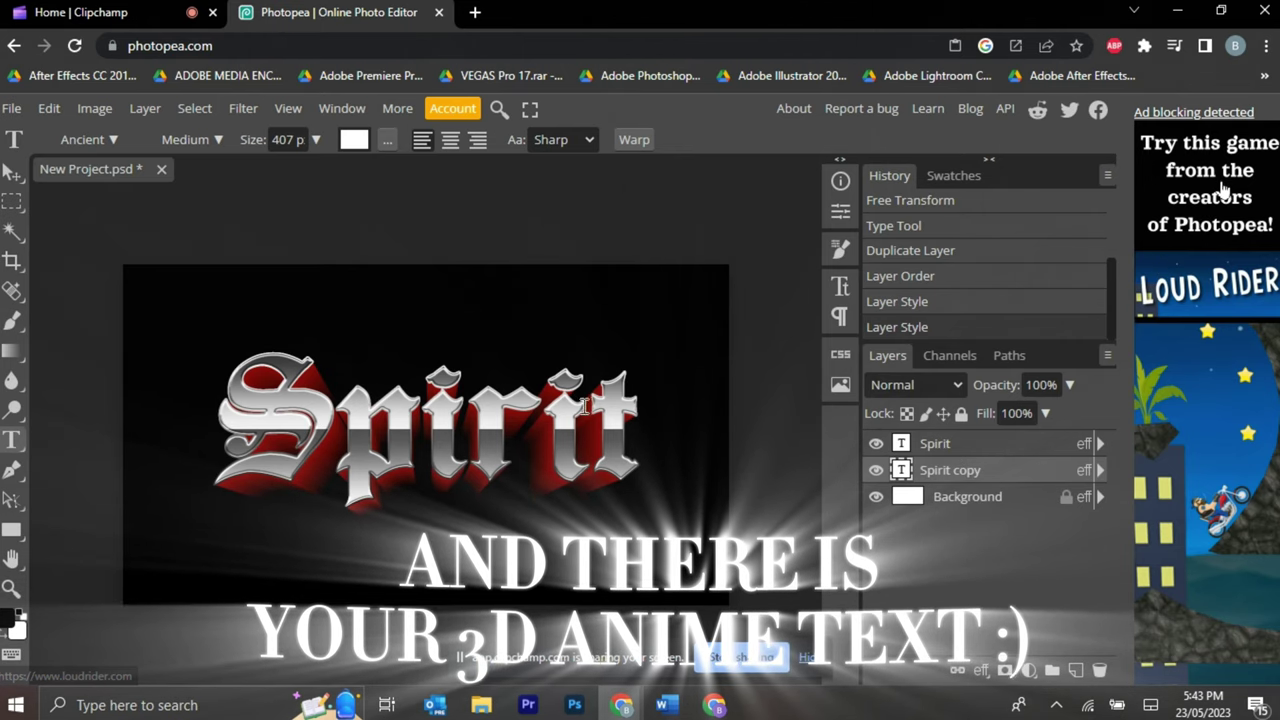